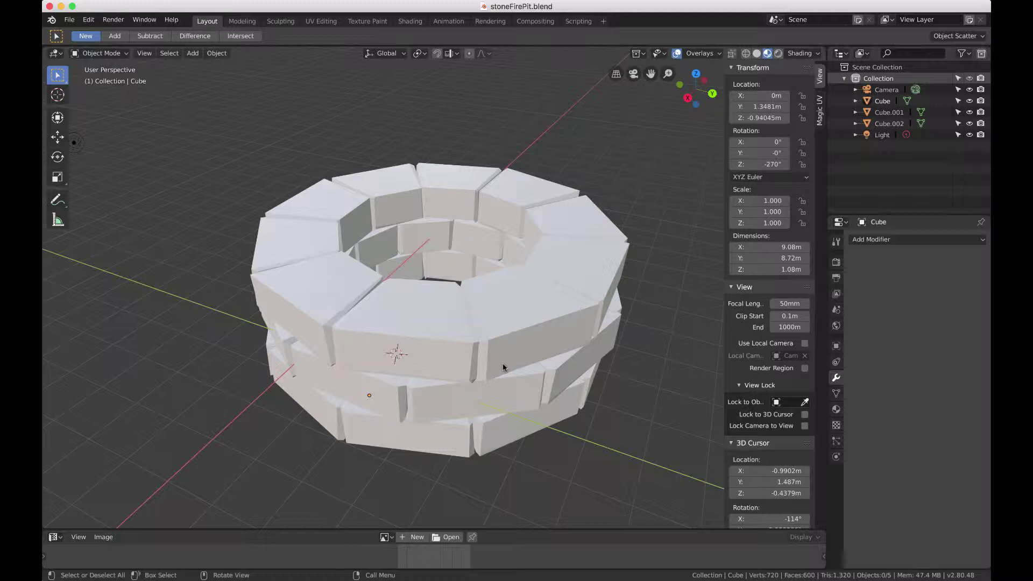
- Start a new General scene from the File menu
{"action": "scroll", "coordinate": [503, 363], "scroll_direction": "up", "scroll_amount": 10}
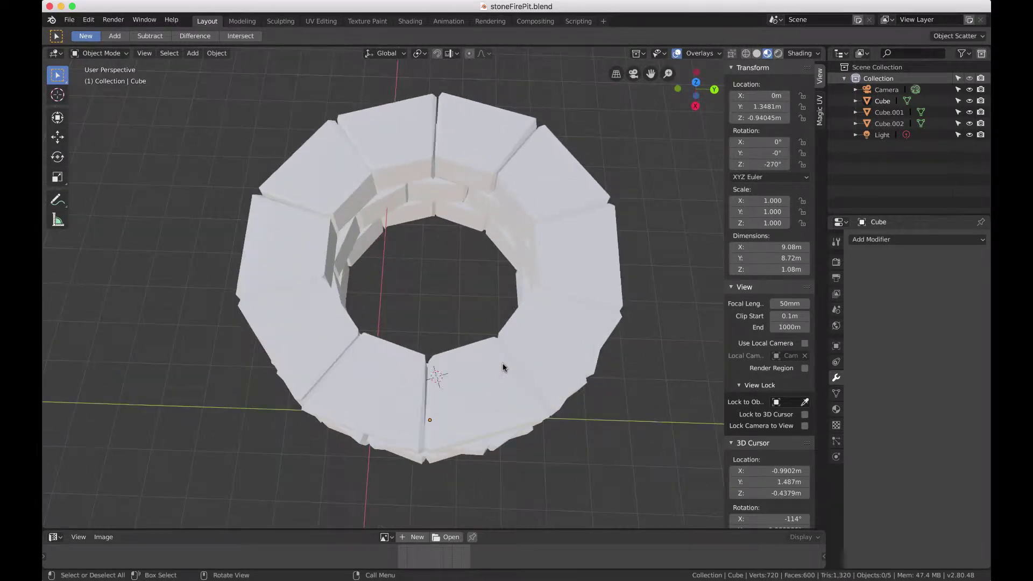
{"action": "scroll", "coordinate": [503, 364], "scroll_direction": "down", "scroll_amount": 5}
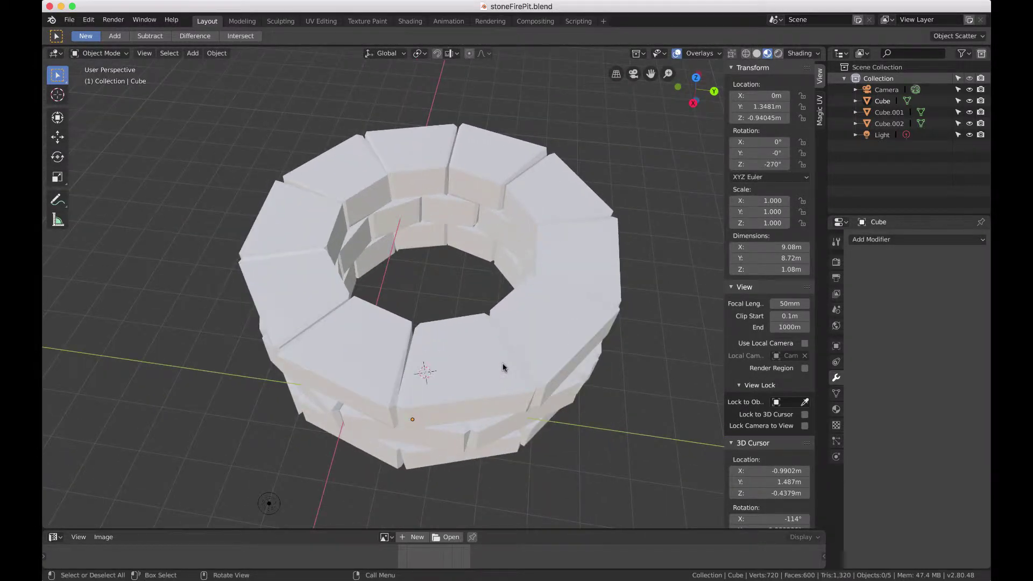
{"action": "scroll", "coordinate": [503, 363], "scroll_direction": "down", "scroll_amount": 5}
{"action": "scroll", "coordinate": [502, 368], "scroll_direction": "up", "scroll_amount": 5}
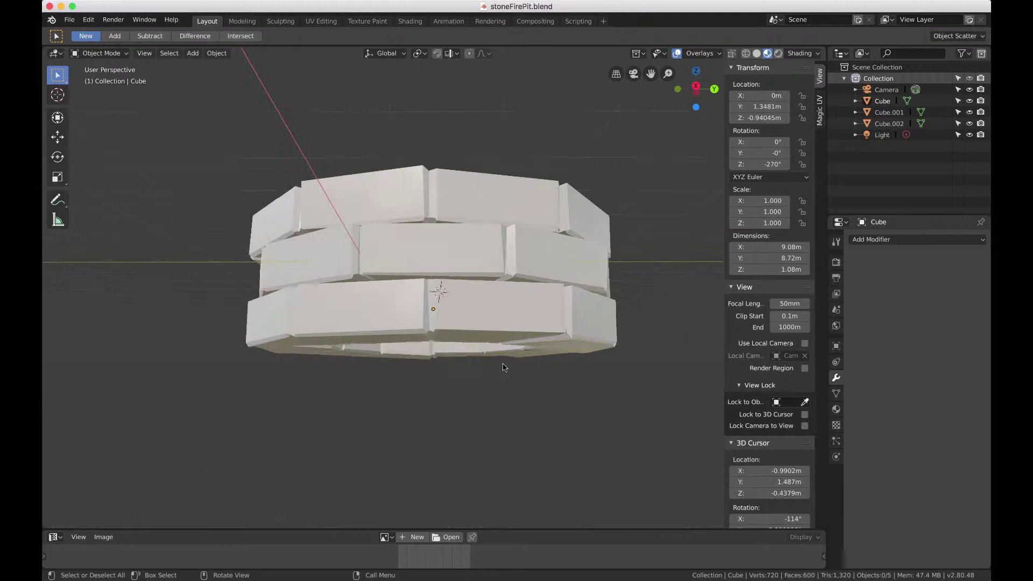
{"action": "scroll", "coordinate": [502, 365], "scroll_direction": "down", "scroll_amount": 5}
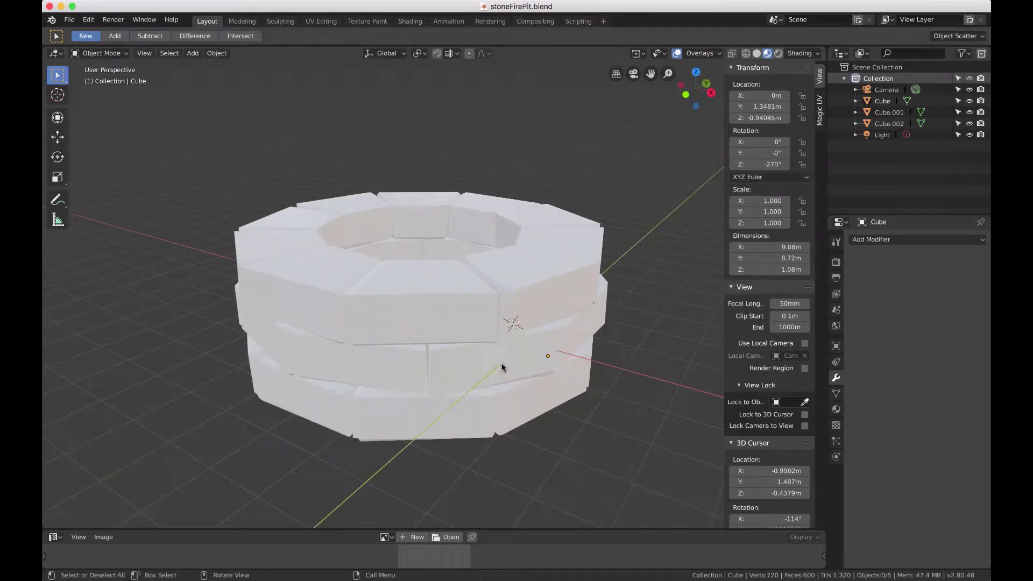
{"action": "scroll", "coordinate": [303, 132], "scroll_direction": "up", "scroll_amount": 5}
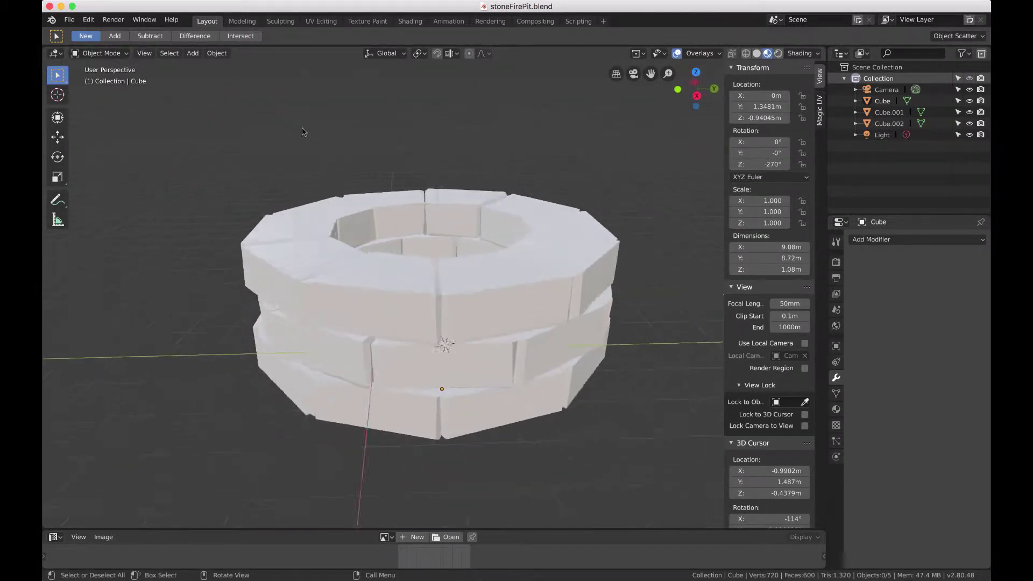
{"action": "scroll", "coordinate": [303, 132], "scroll_direction": "down", "scroll_amount": 3}
{"action": "scroll", "coordinate": [303, 132], "scroll_direction": "up", "scroll_amount": 4}
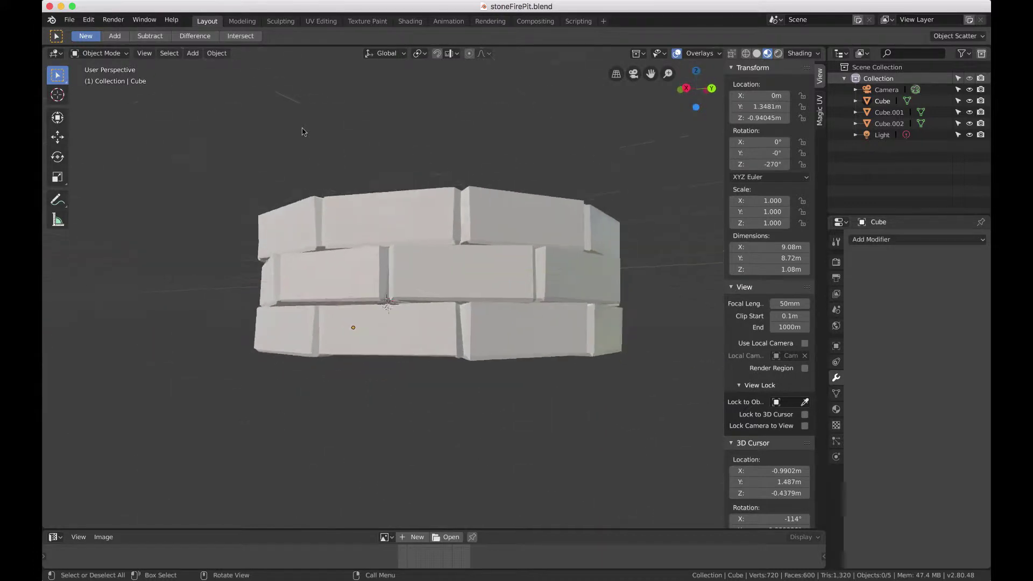
{"action": "scroll", "coordinate": [303, 131], "scroll_direction": "right", "scroll_amount": 3}
{"action": "scroll", "coordinate": [303, 132], "scroll_direction": "down", "scroll_amount": 4}
{"action": "scroll", "coordinate": [303, 131], "scroll_direction": "down", "scroll_amount": 5}
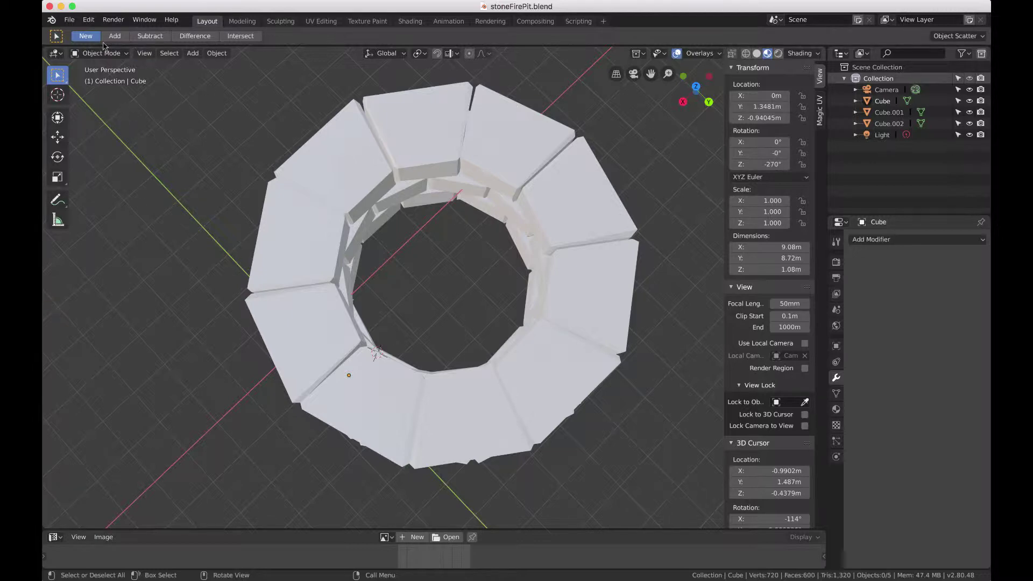
{"action": "left_click", "coordinate": [73, 22]}
{"action": "mouse_move", "coordinate": [83, 33]}
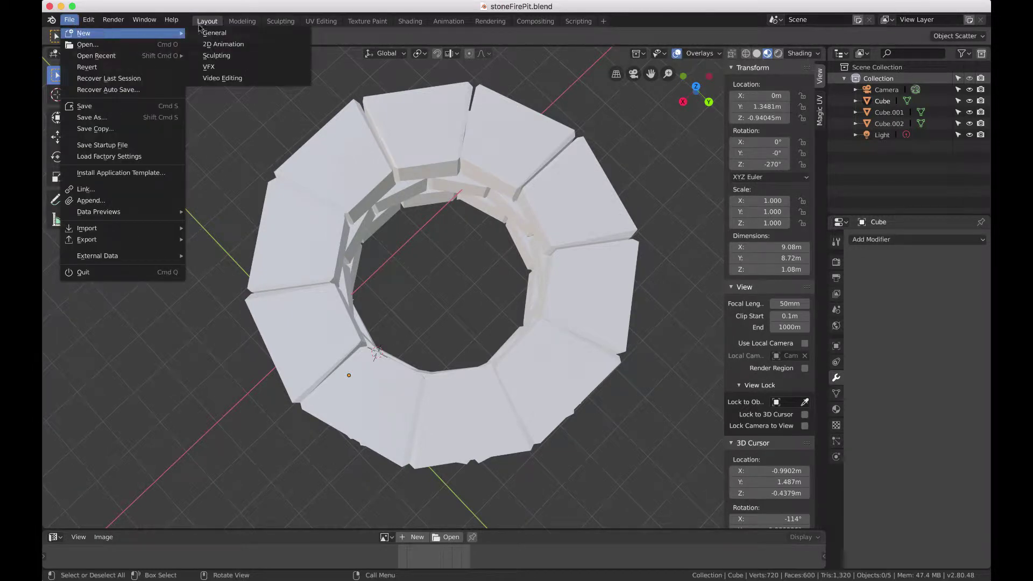
{"action": "left_click", "coordinate": [235, 34]}
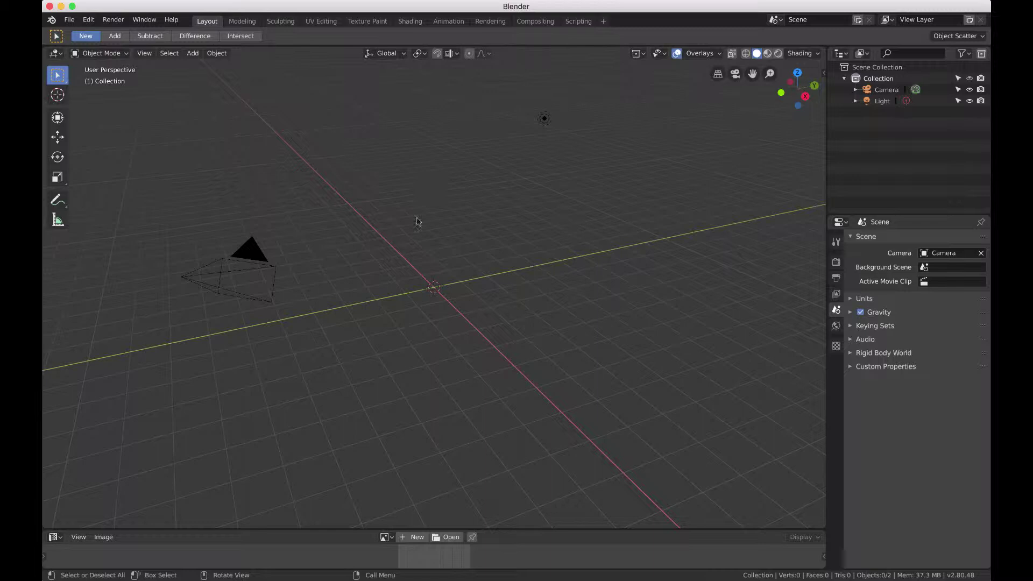
- Add a cube and raise its mesh 1 m along Z so it sits on the ground
{"action": "left_click", "coordinate": [191, 53]}
{"action": "mouse_move", "coordinate": [204, 67]}
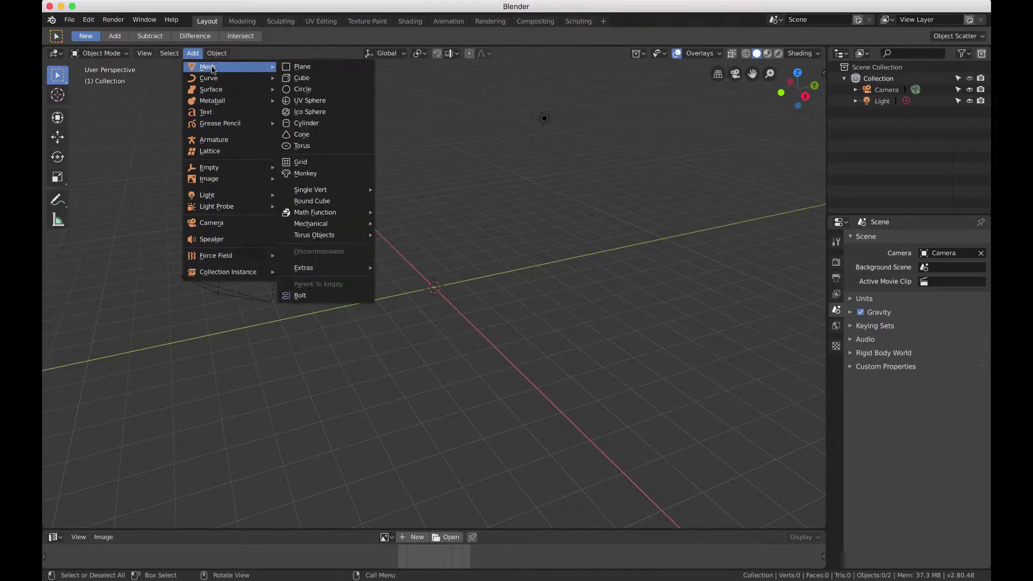
{"action": "left_click", "coordinate": [291, 80]}
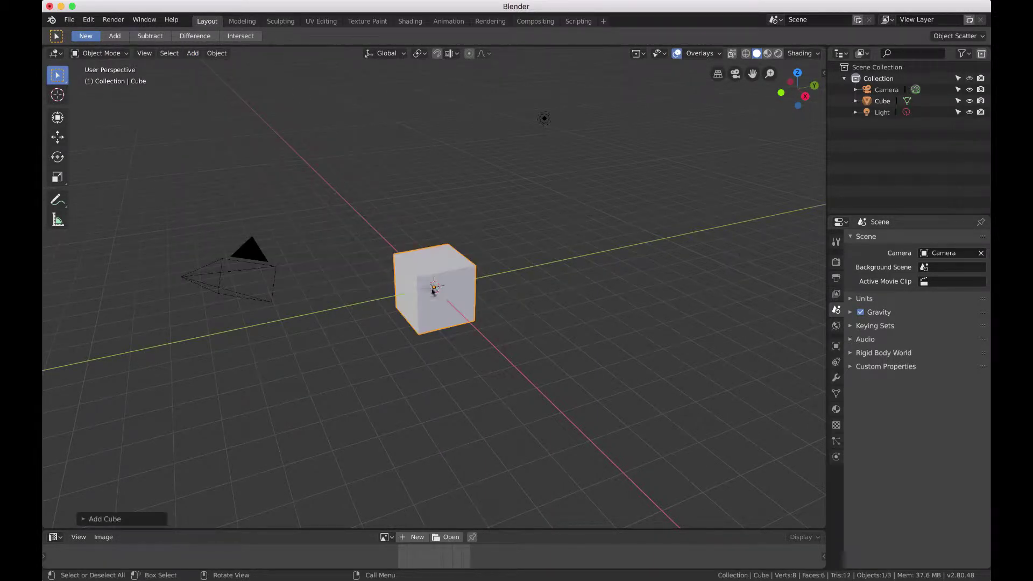
{"action": "key", "text": "Tab"}
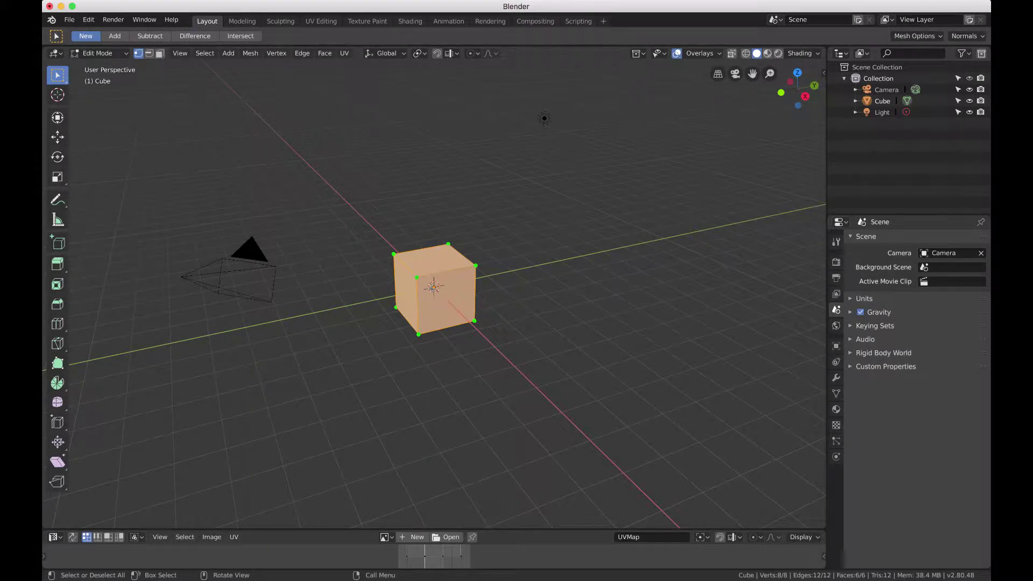
{"action": "key", "text": "KP_3"}
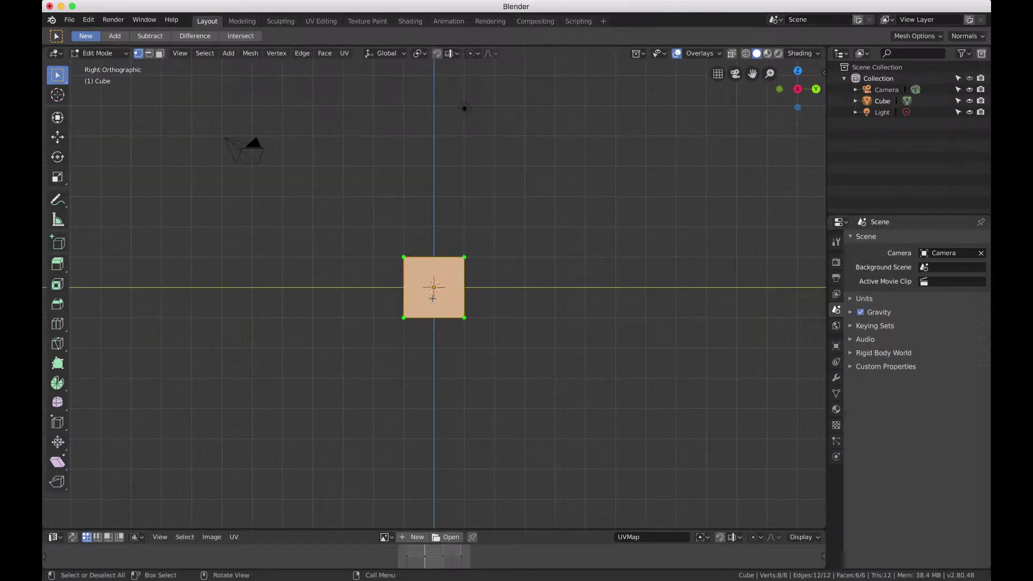
{"action": "key", "text": "g"}
{"action": "key", "text": "z"}
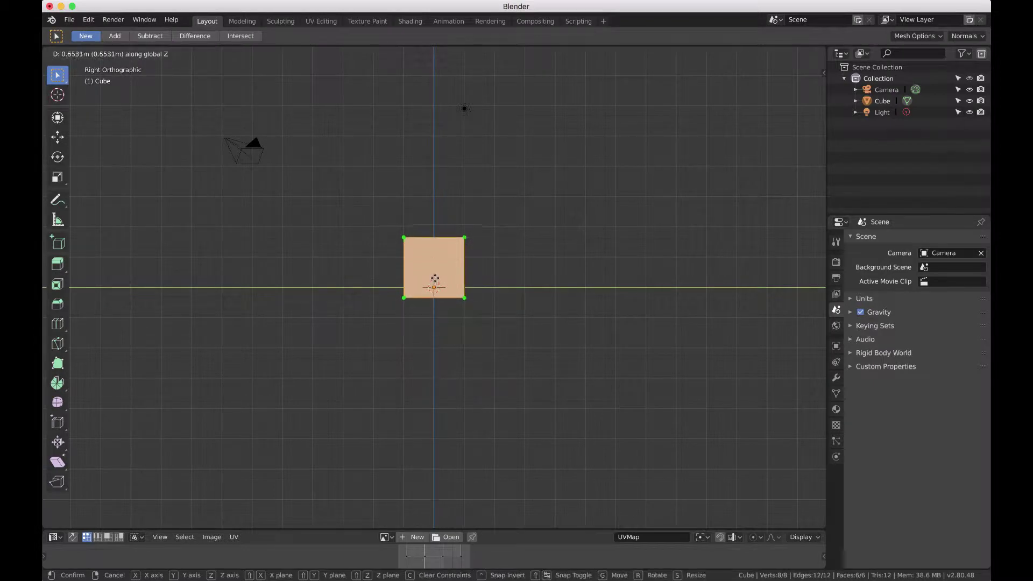
{"action": "type", "text": "1"}
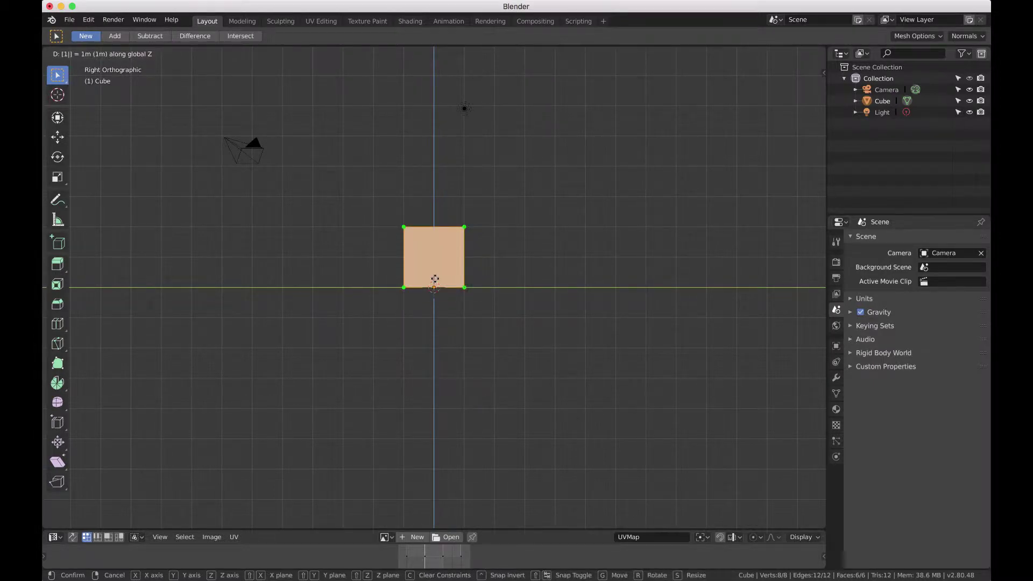
{"action": "key", "text": "Return"}
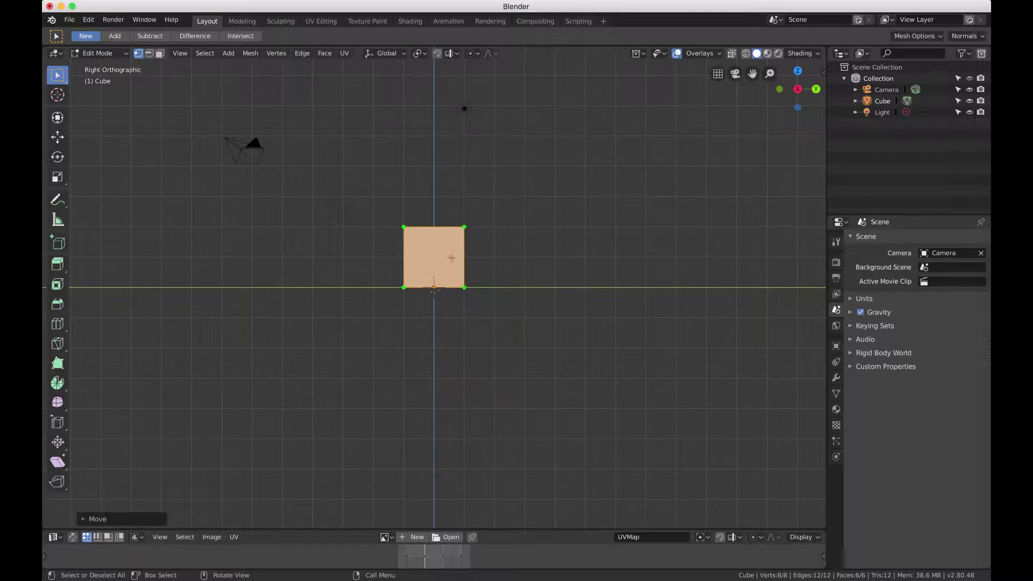
{"action": "mouse_move", "coordinate": [451, 258]}
{"action": "middle_mouse_down"}
{"action": "mouse_move", "coordinate": [485, 226]}
{"action": "mouse_move", "coordinate": [451, 258]}
{"action": "mouse_move", "coordinate": [463, 256]}
{"action": "middle_mouse_up"}
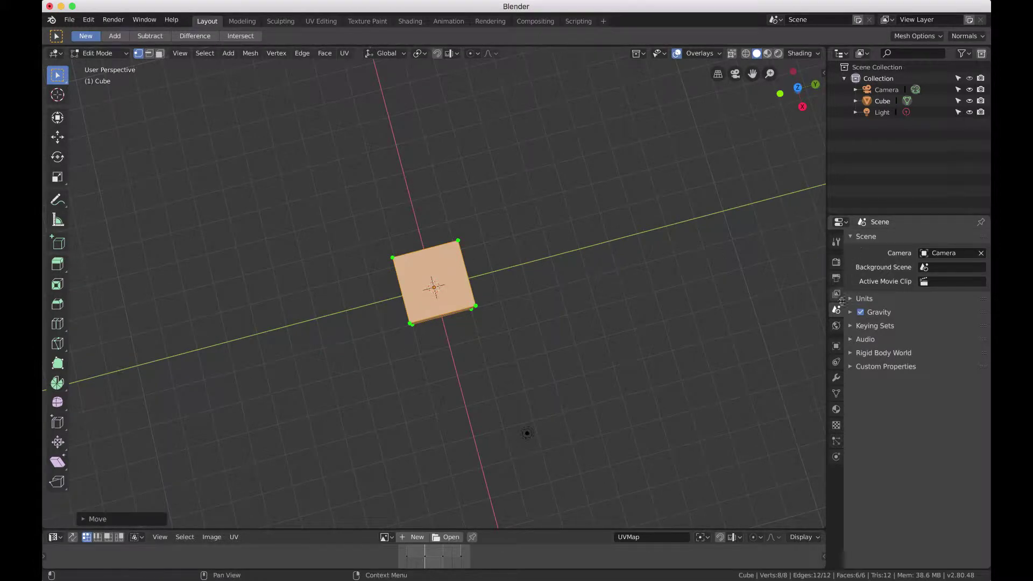
- Add an Array modifier with count 2 and relative offset, placing a second block beside the cube
{"action": "left_click", "coordinate": [836, 379]}
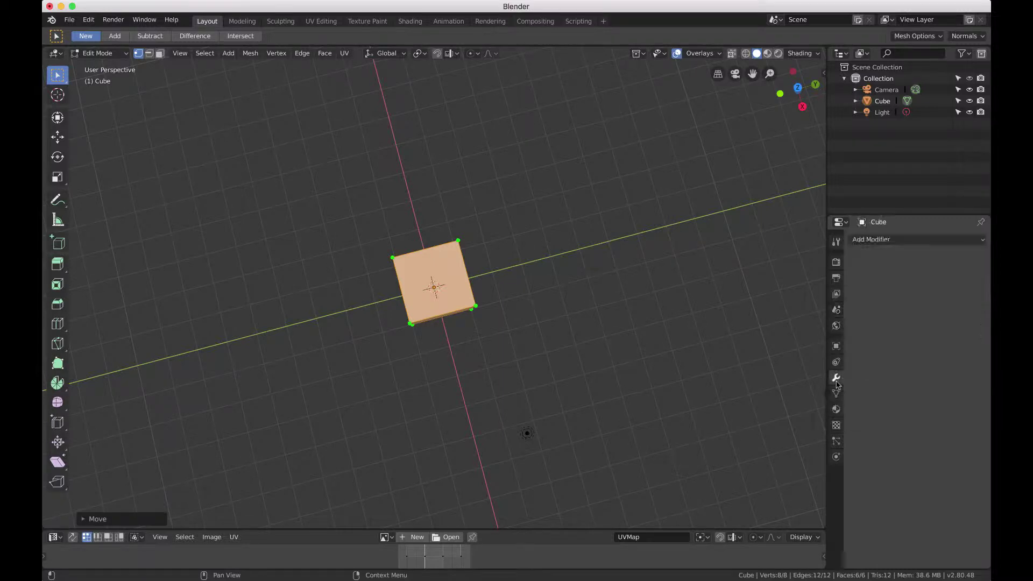
{"action": "left_click", "coordinate": [909, 245]}
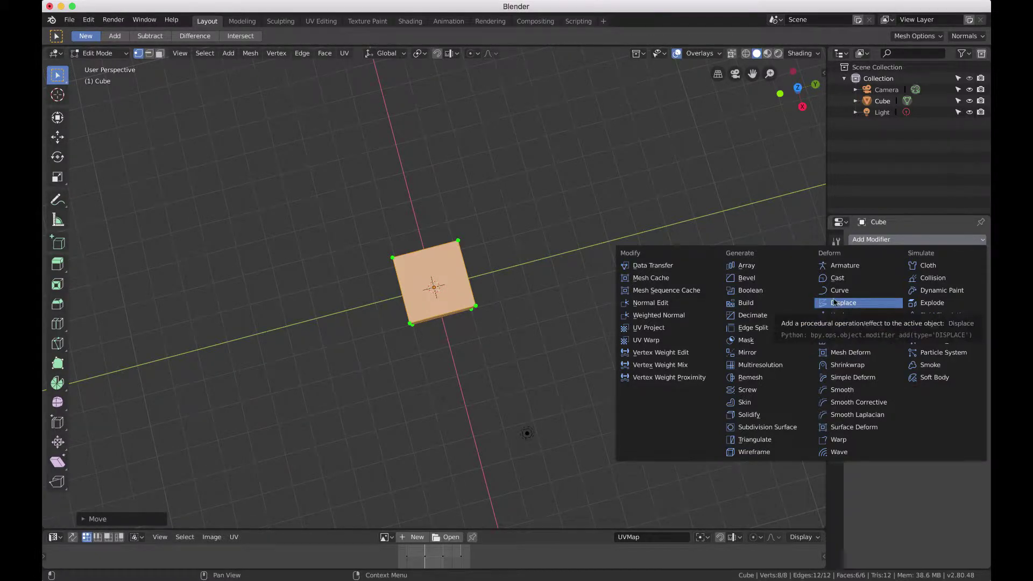
{"action": "left_click", "coordinate": [763, 267]}
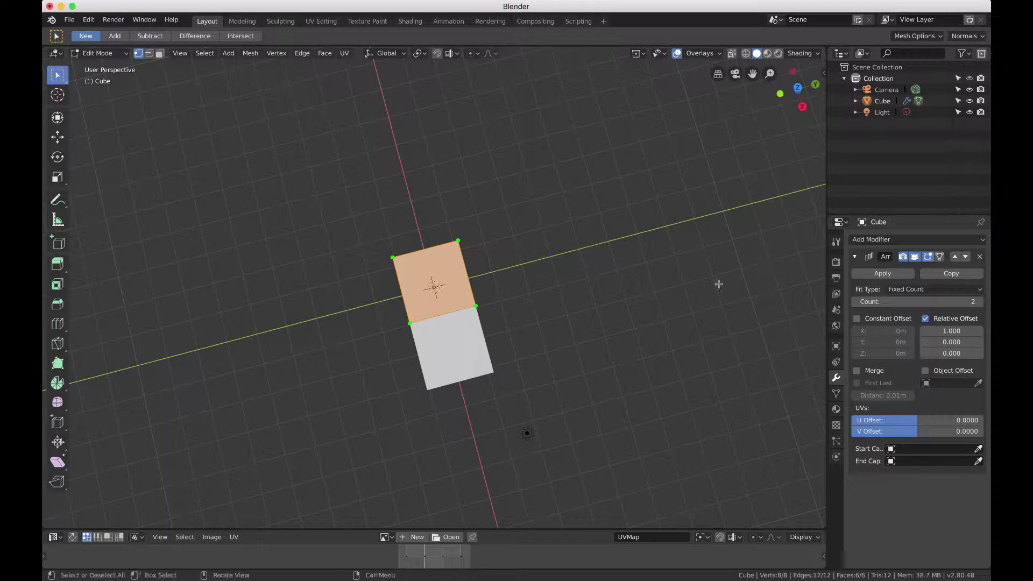
{"action": "scroll", "coordinate": [656, 331], "scroll_direction": "down", "scroll_amount": 10}
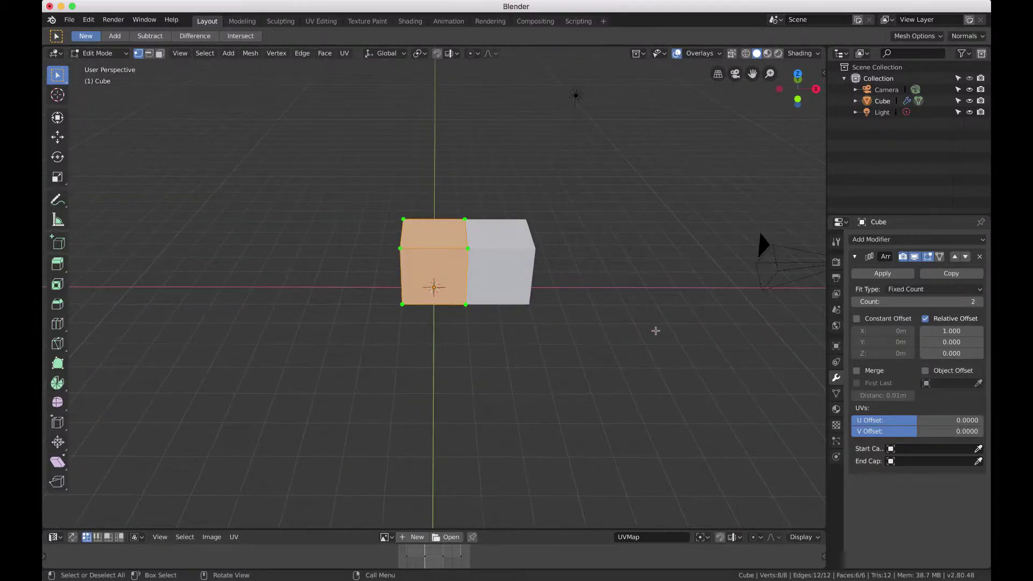
{"action": "middle_click_drag", "start_coordinate": [573, 297], "coordinate": [573, 297]}
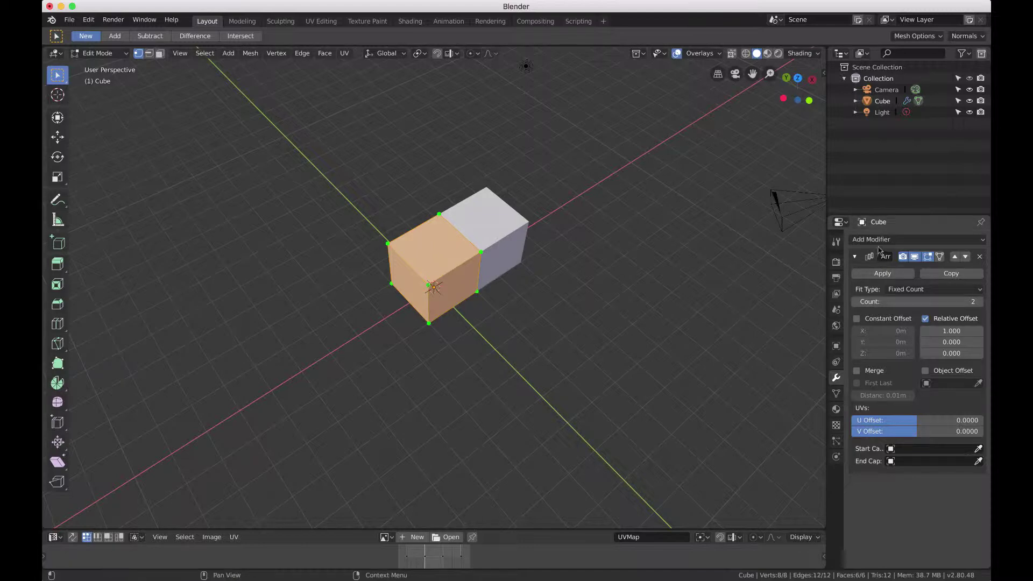
{"action": "left_click", "coordinate": [934, 245]}
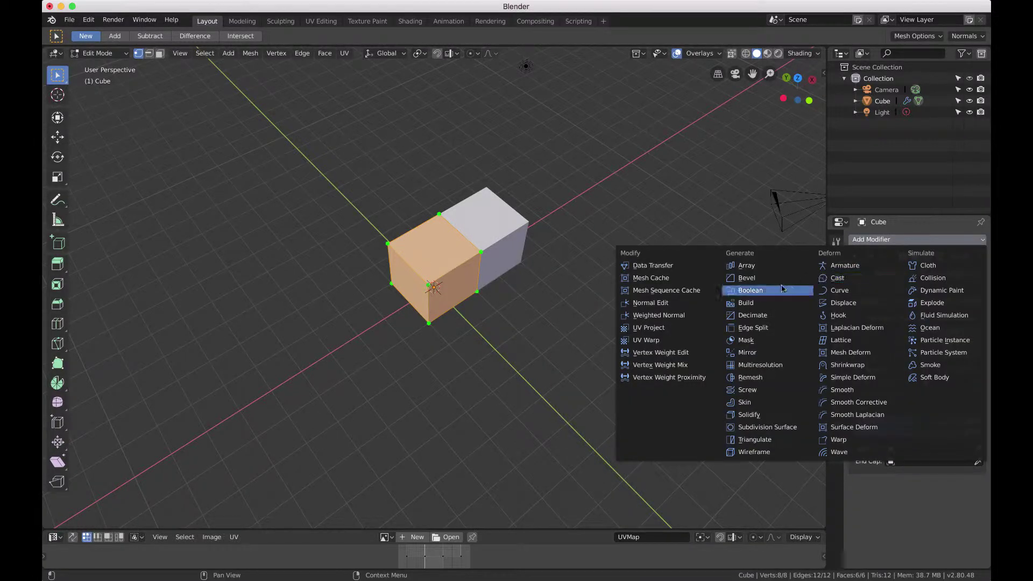
{"action": "left_click", "coordinate": [848, 380]}
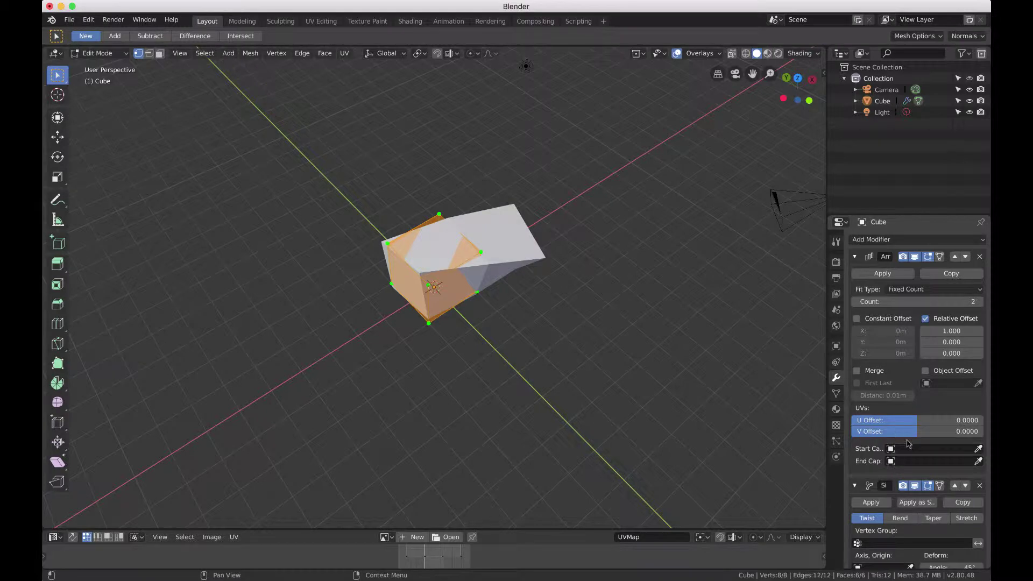
{"action": "left_click", "coordinate": [905, 518]}
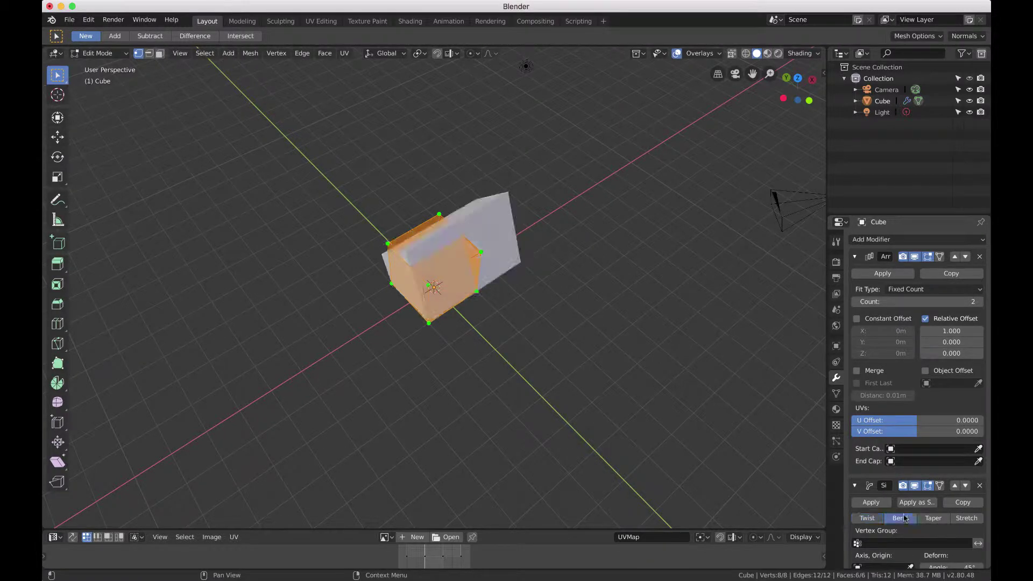
{"action": "scroll", "coordinate": [904, 518], "scroll_direction": "down", "scroll_amount": 2}
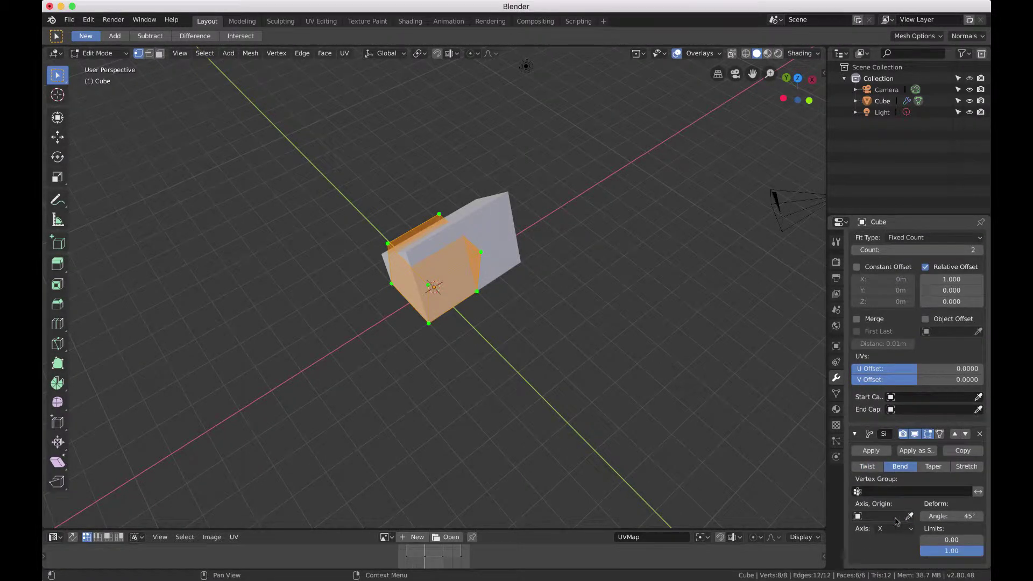
{"action": "left_click", "coordinate": [890, 529]}
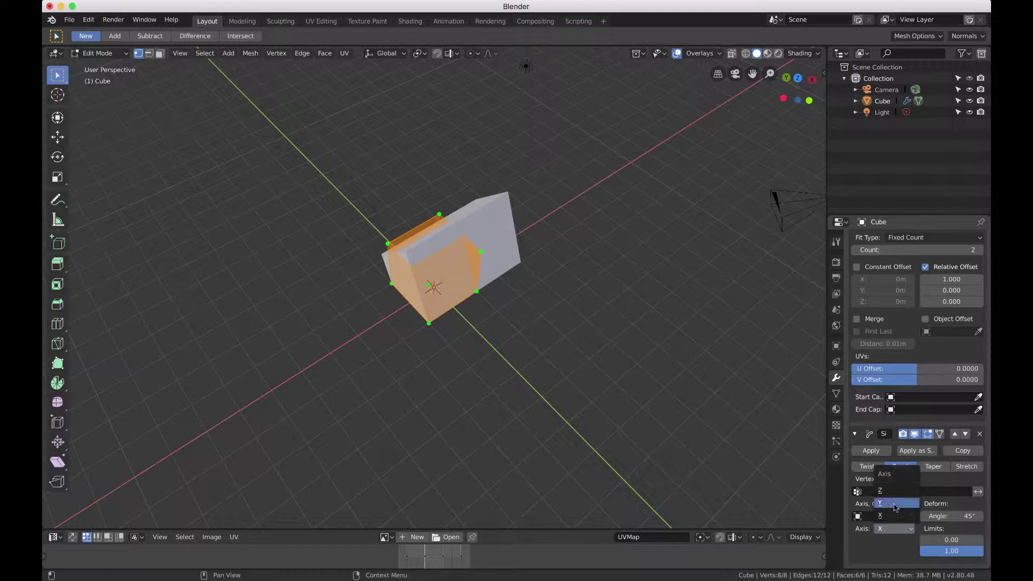
{"action": "left_click", "coordinate": [880, 491]}
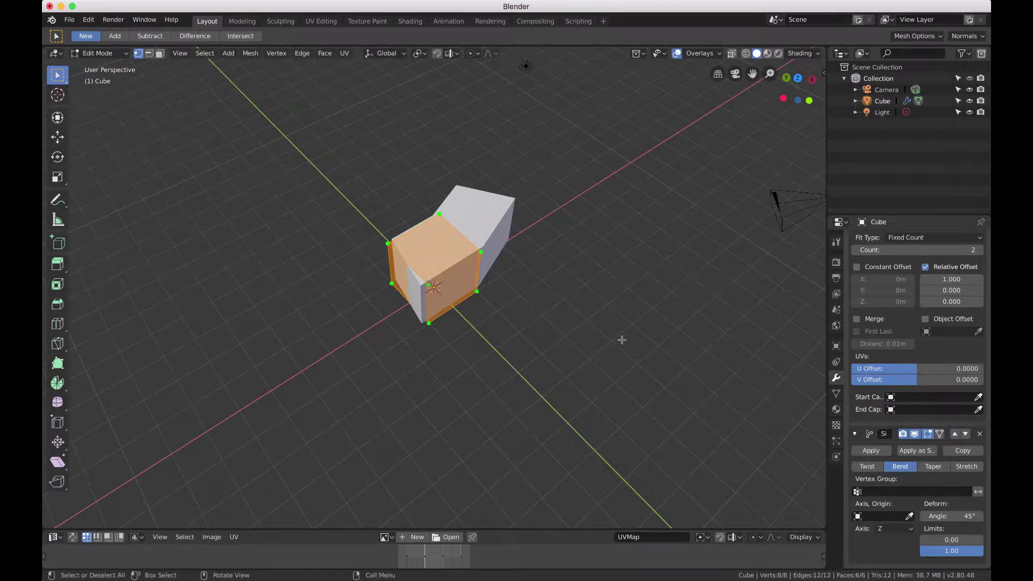
{"action": "scroll", "coordinate": [440, 249], "scroll_direction": "up", "scroll_amount": 5}
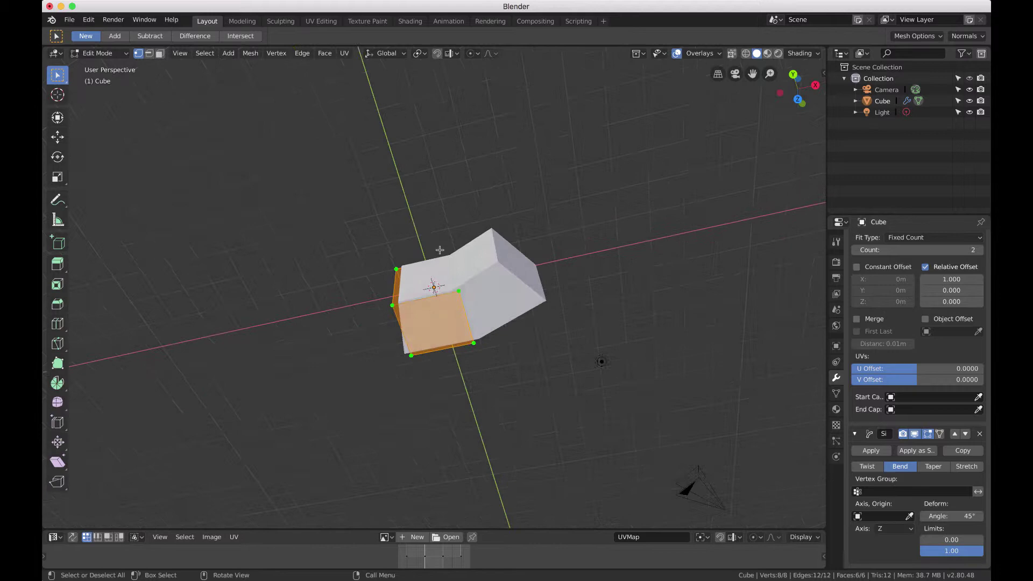
{"action": "scroll", "coordinate": [439, 250], "scroll_direction": "down", "scroll_amount": 5}
{"action": "middle_click_drag", "start_coordinate": [597, 312], "coordinate": [646, 307]}
{"action": "middle_click_drag", "start_coordinate": [439, 250], "coordinate": [571, 185]}
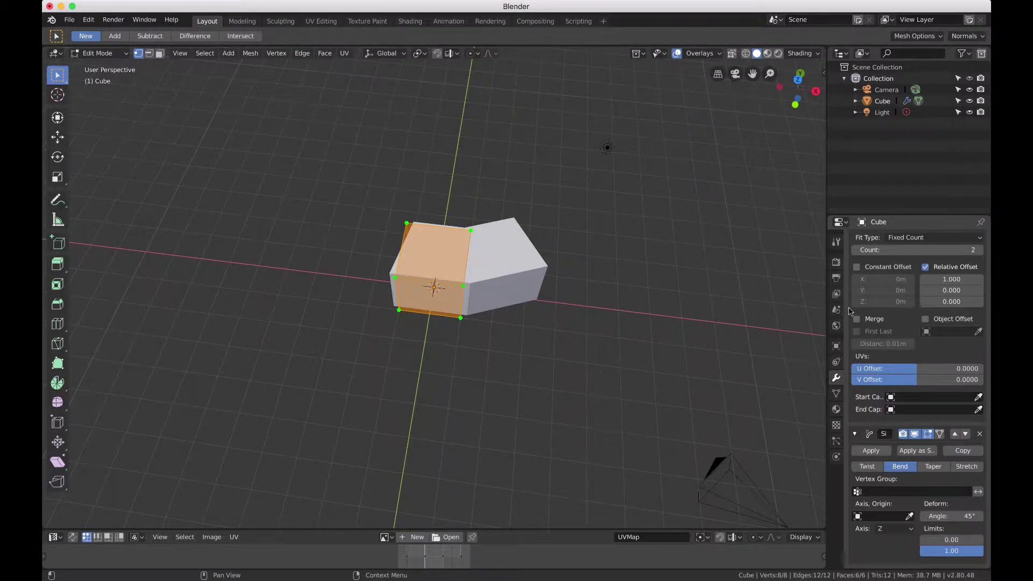
- Set the Array modifier's count to 10
{"action": "left_click", "coordinate": [967, 249]}
{"action": "type", "text": "10"}
{"action": "key", "text": "Return"}
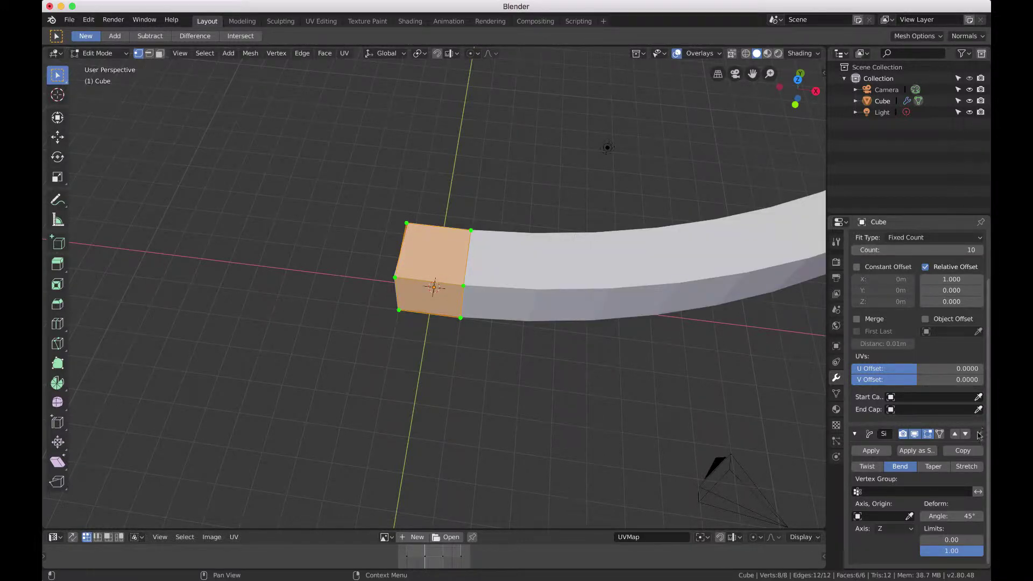
- Set the Bend angle to 180°, then to 360° to close the ring
{"action": "left_click", "coordinate": [945, 518]}
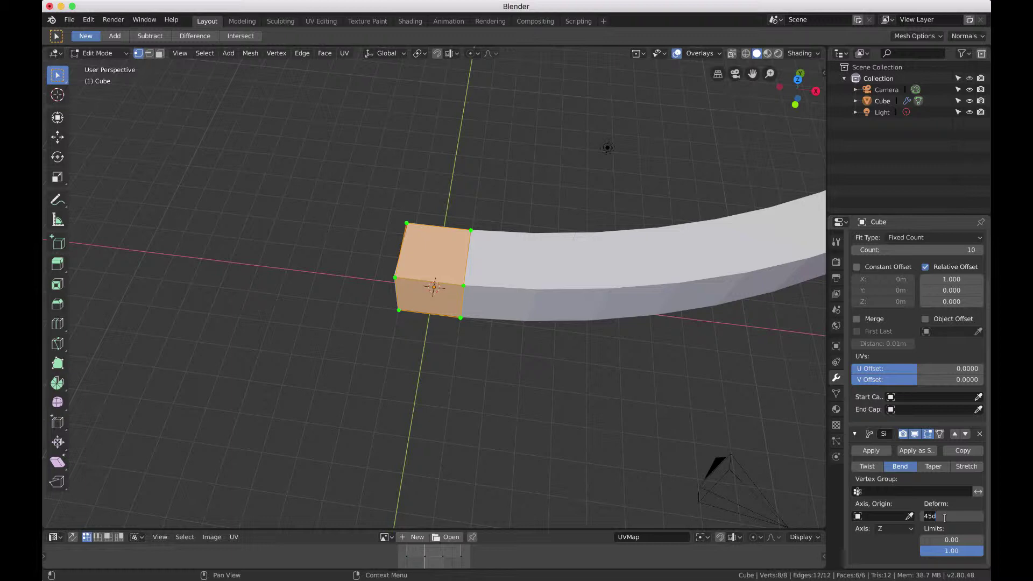
{"action": "type", "text": "180"}
{"action": "key", "text": "Return"}
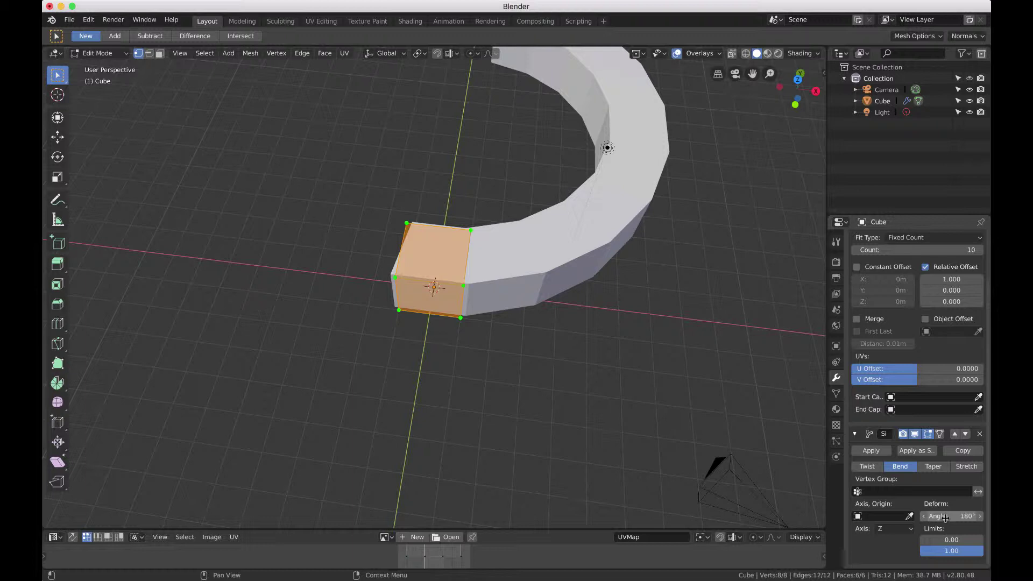
{"action": "left_click", "coordinate": [946, 517]}
{"action": "type", "text": "360"}
{"action": "key", "text": "Return"}
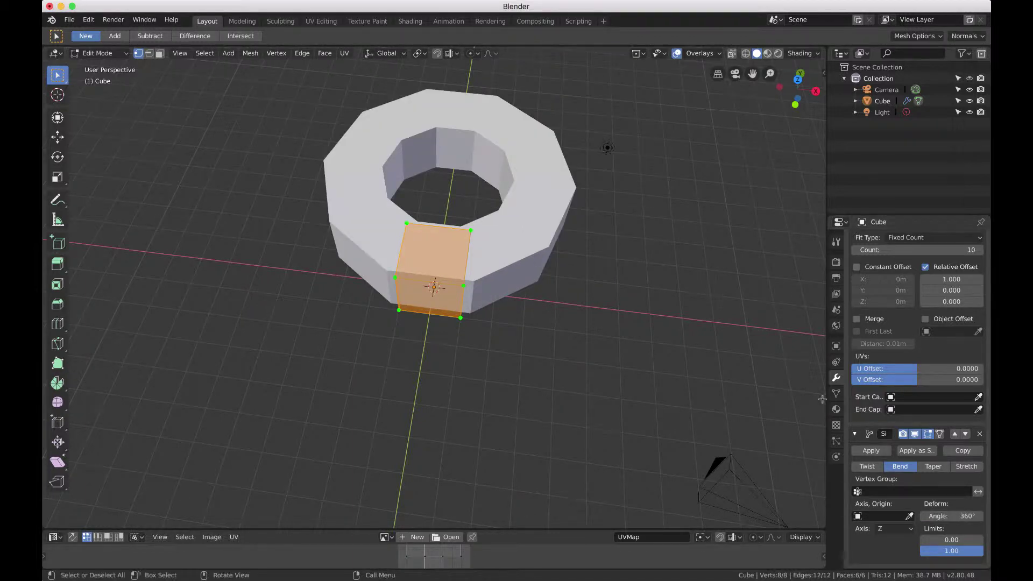
- Set the array's relative X offset to 1.1 and ease the bend angle to 357°
{"action": "left_click", "coordinate": [957, 280]}
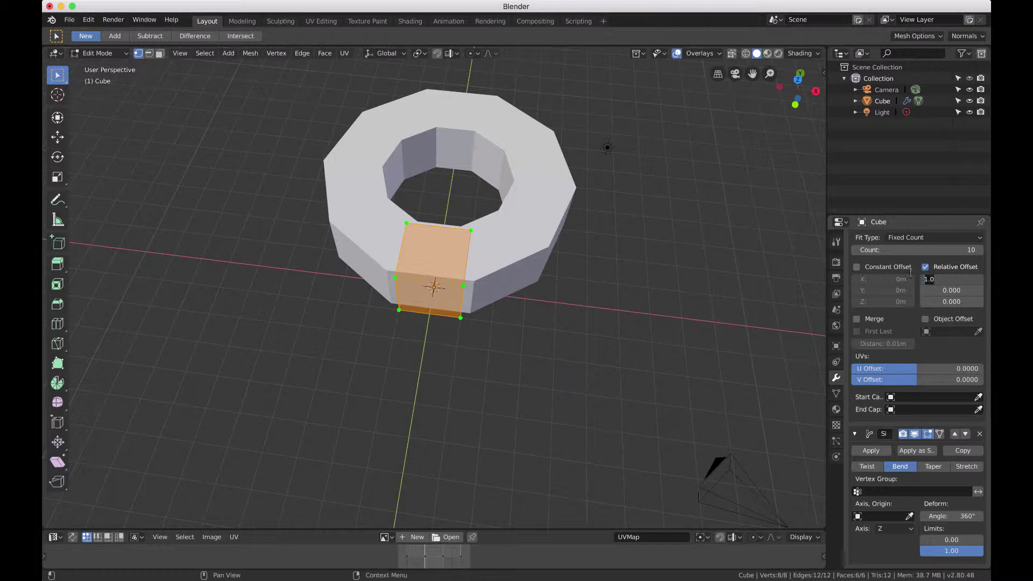
{"action": "type", "text": "1.1"}
{"action": "key", "text": "Return"}
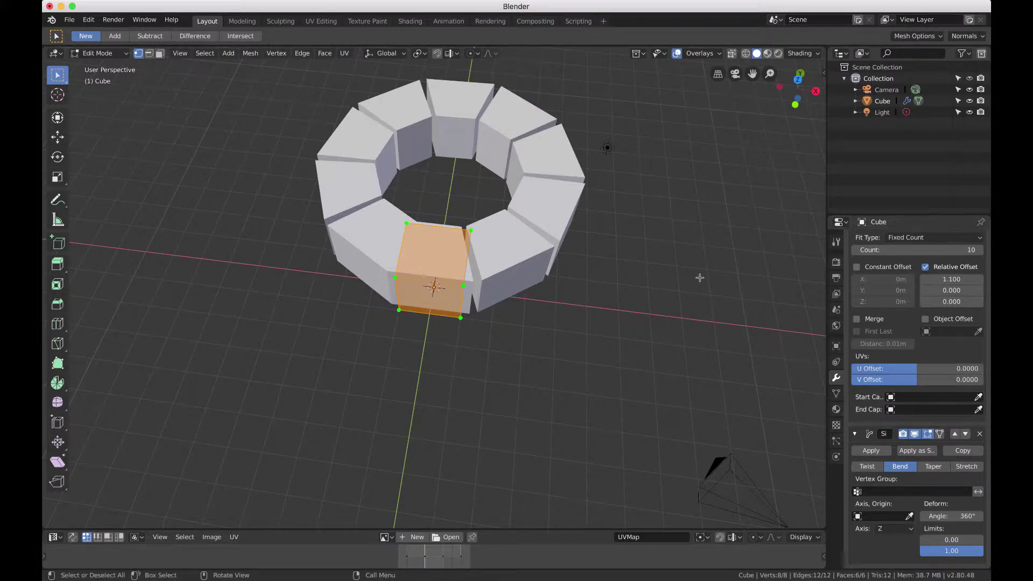
{"action": "scroll", "coordinate": [550, 219], "scroll_direction": "up", "scroll_amount": 5}
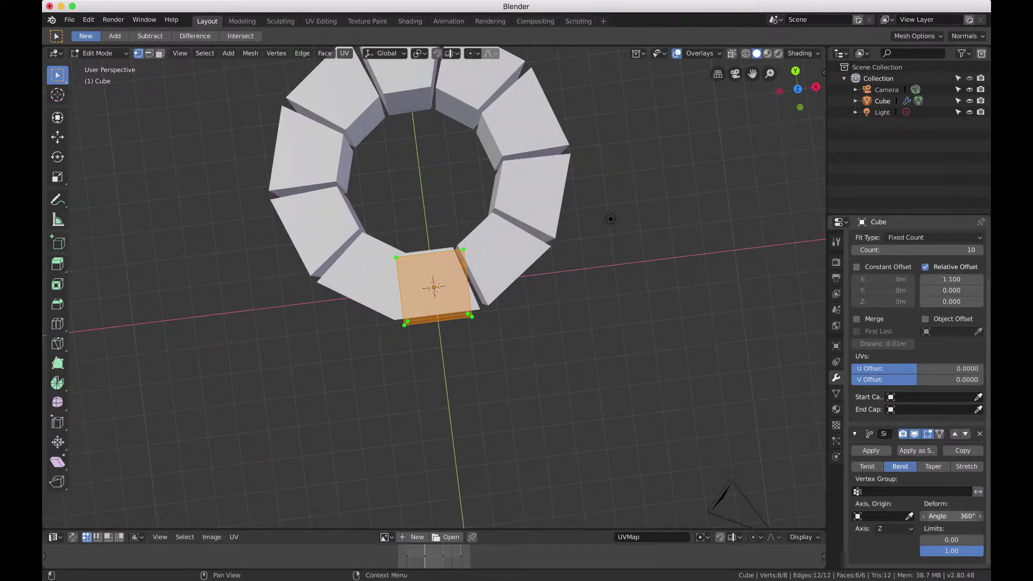
{"action": "left_click_drag", "start_coordinate": [949, 515], "coordinate": [940, 516]}
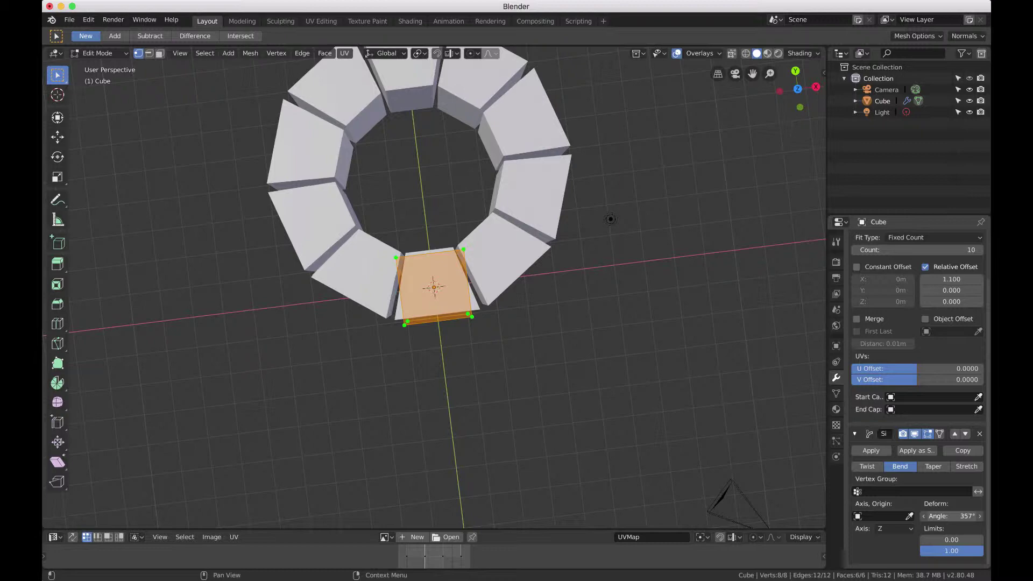
- Orbit around the ring to inspect the ten gapped blocks from oblique and side views
{"action": "scroll", "coordinate": [741, 405], "scroll_direction": "down", "scroll_amount": 10}
{"action": "scroll", "coordinate": [741, 405], "scroll_direction": "up", "scroll_amount": 10}
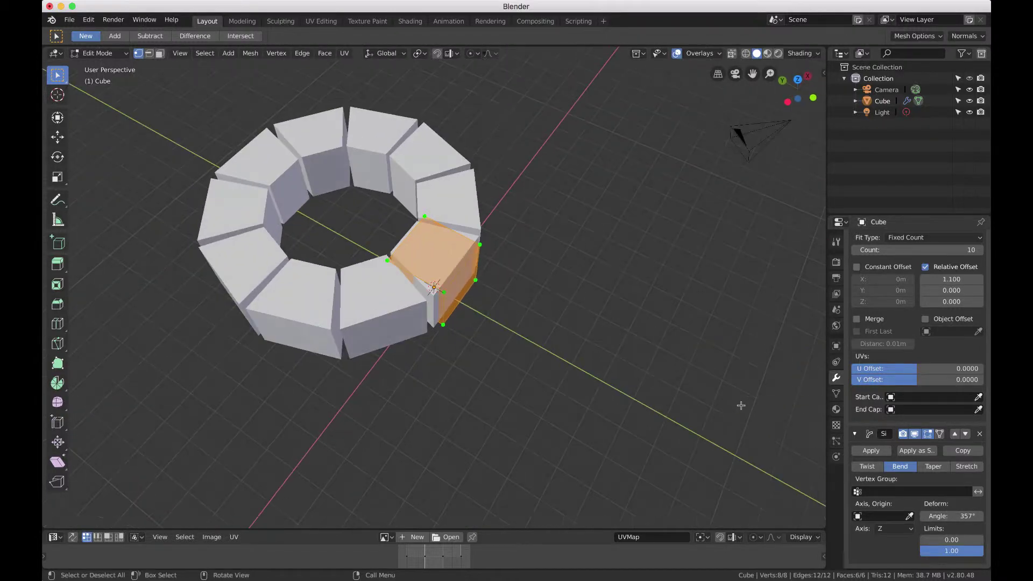
{"action": "middle_click_drag", "start_coordinate": [741, 405], "coordinate": [676, 389]}
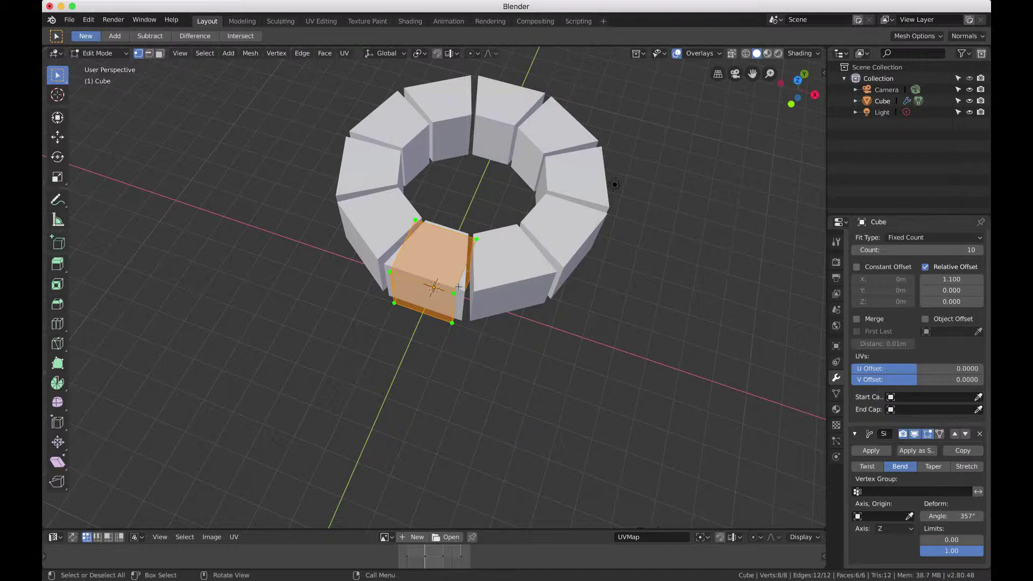
{"action": "middle_click_drag", "start_coordinate": [458, 287], "coordinate": [459, 289]}
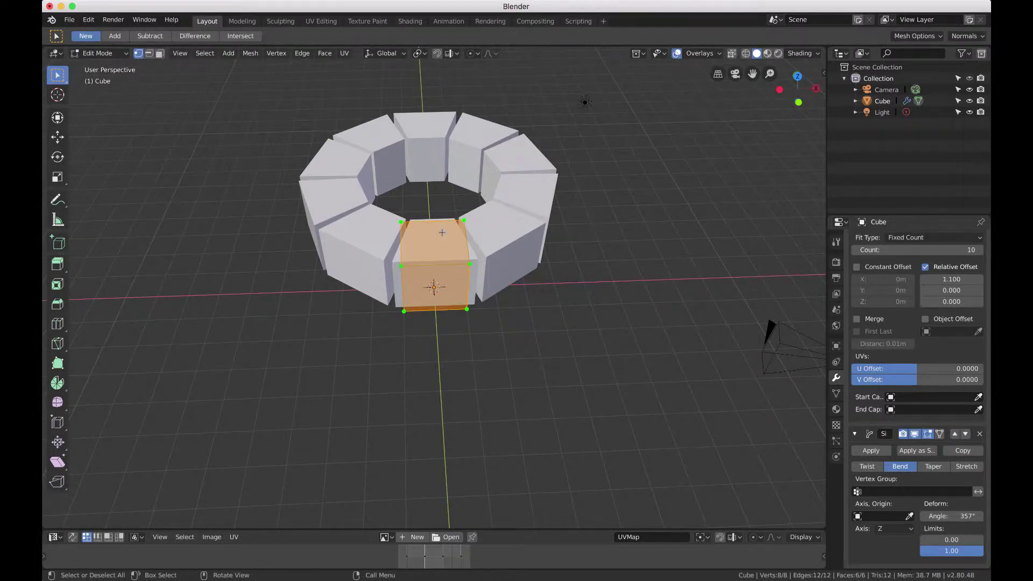
{"action": "middle_click_drag", "start_coordinate": [442, 233], "coordinate": [442, 233]}
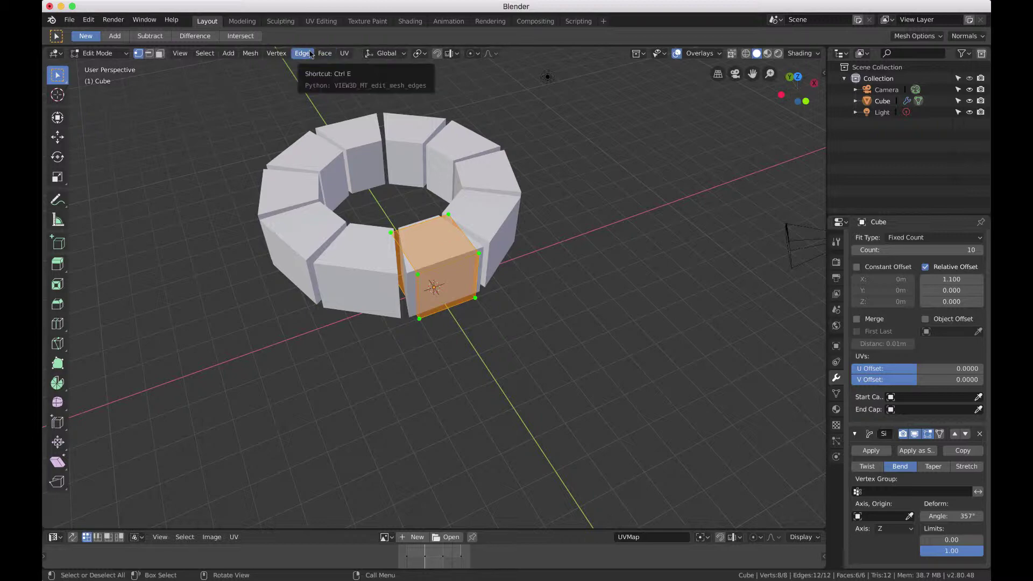
{"action": "middle_click_drag", "start_coordinate": [452, 312], "coordinate": [462, 274]}
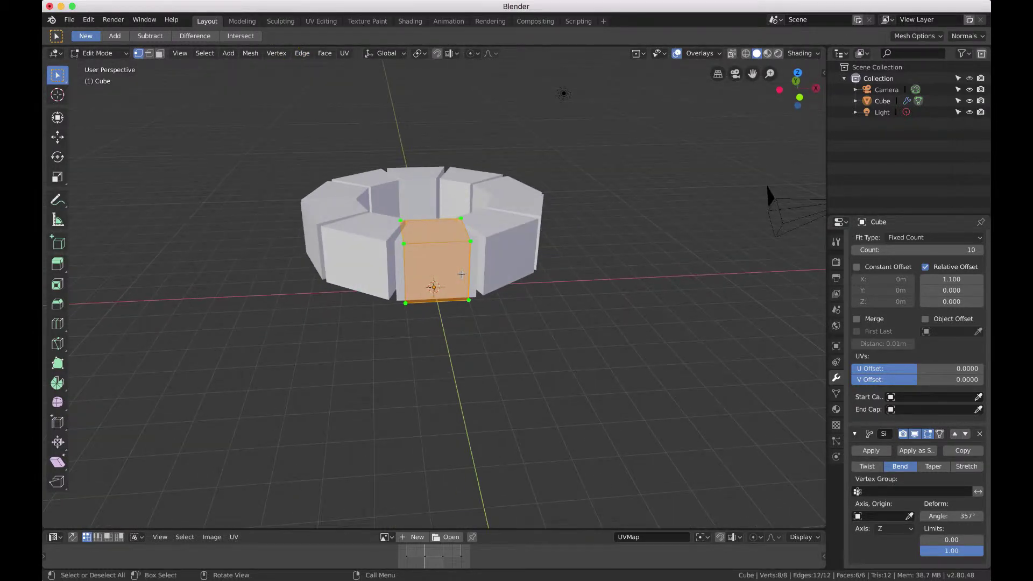
- Scale the block along Z to about half its height
{"action": "key", "text": "s"}
{"action": "key", "text": "z"}
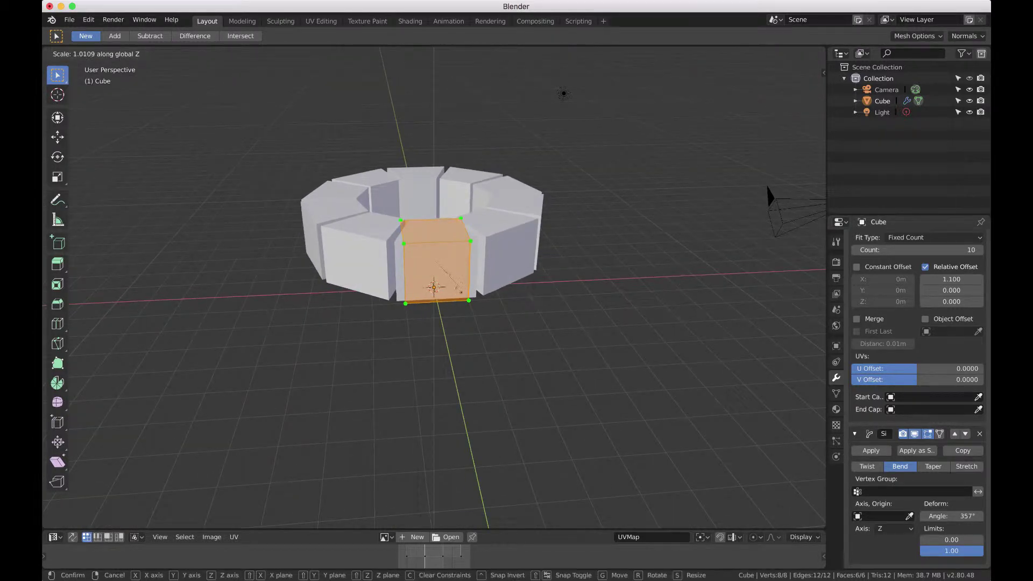
{"action": "left_click", "coordinate": [453, 269]}
{"action": "mouse_move", "coordinate": [453, 268]}
{"action": "middle_mouse_down"}
{"action": "mouse_move", "coordinate": [452, 280]}
{"action": "mouse_move", "coordinate": [442, 268]}
{"action": "middle_mouse_up"}
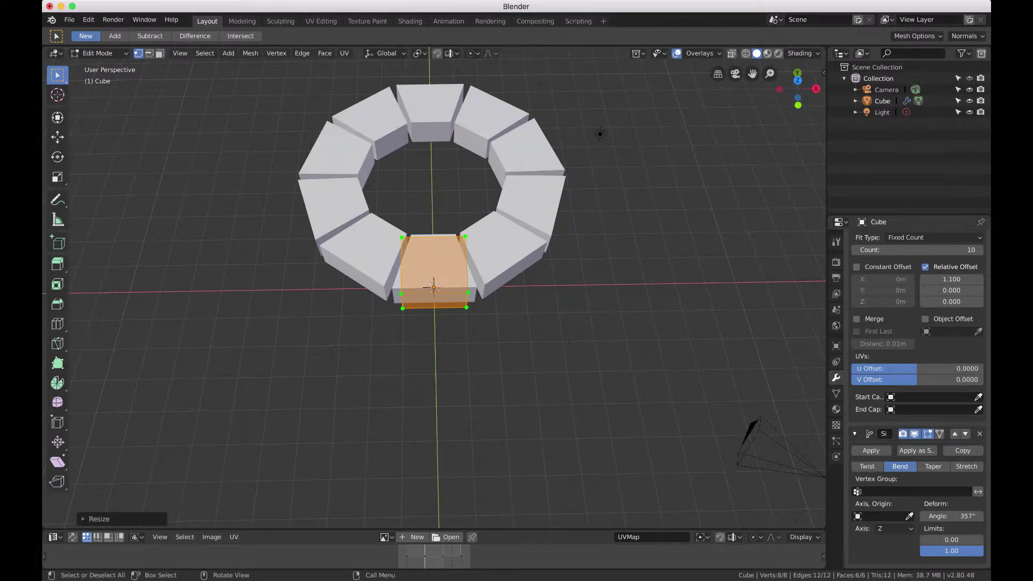
- Widen the block along X in two scaling passes
{"action": "key", "text": "s"}
{"action": "key", "text": "x"}
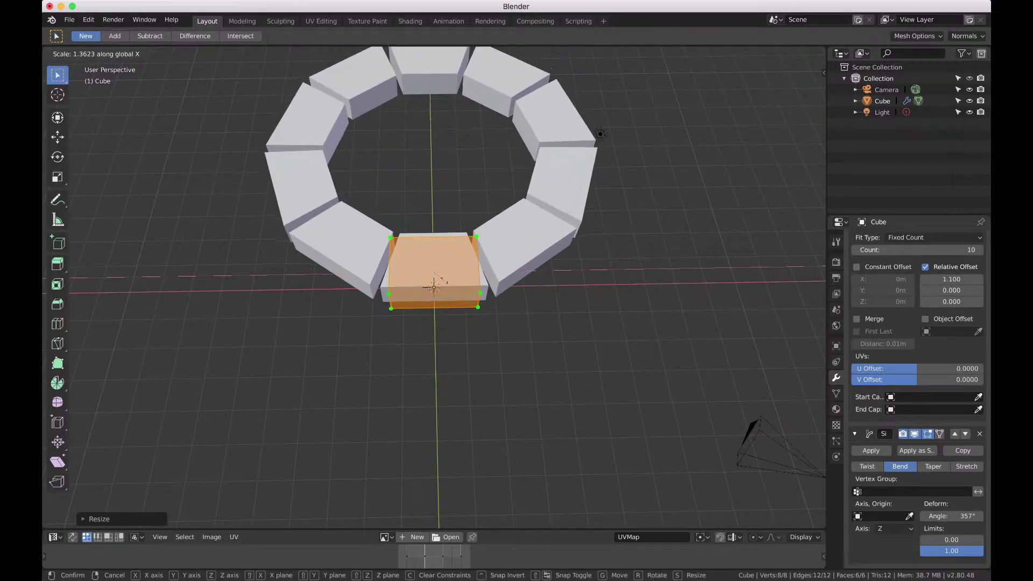
{"action": "left_click", "coordinate": [437, 281]}
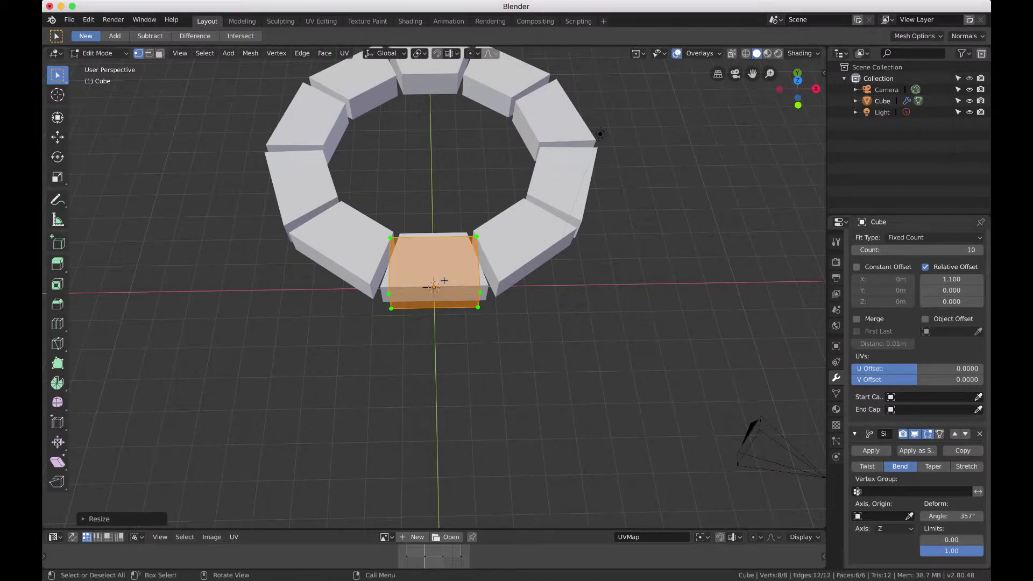
{"action": "key", "text": "s"}
{"action": "key", "text": "x"}
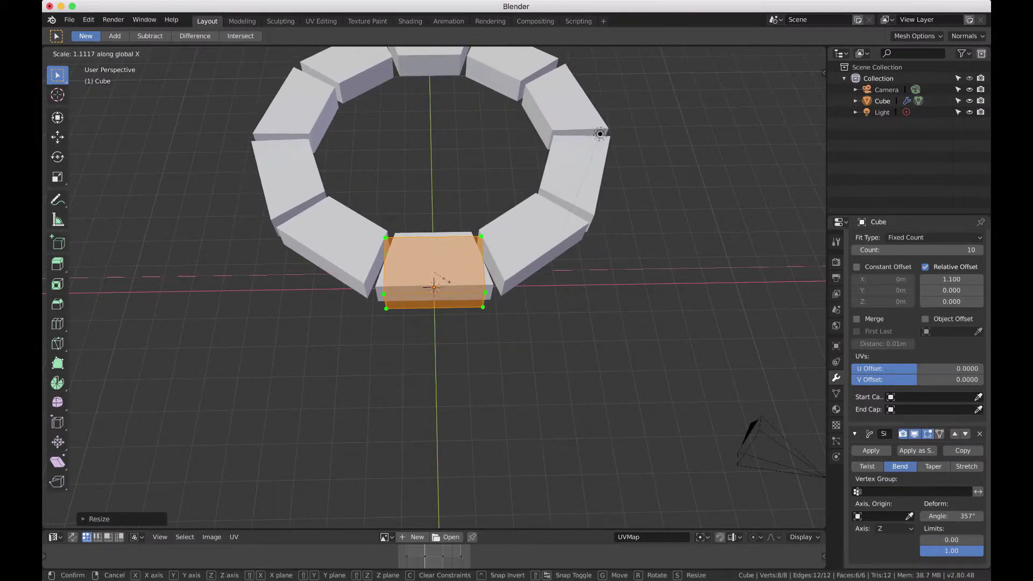
{"action": "left_click", "coordinate": [446, 279]}
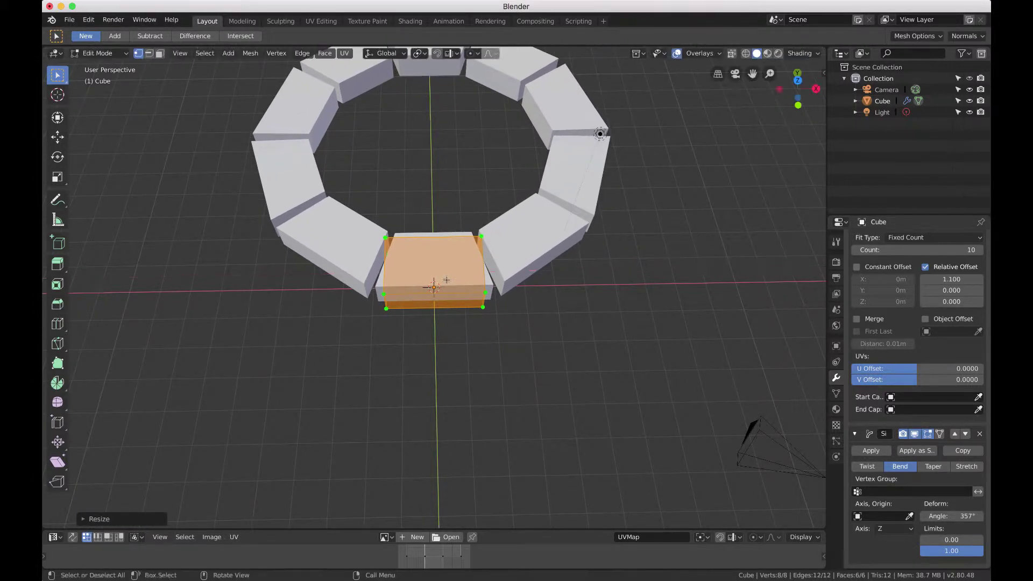
- Tighten the array's relative X offset to 1.05
{"action": "left_click", "coordinate": [958, 278]}
{"action": "left_click", "coordinate": [931, 279]}
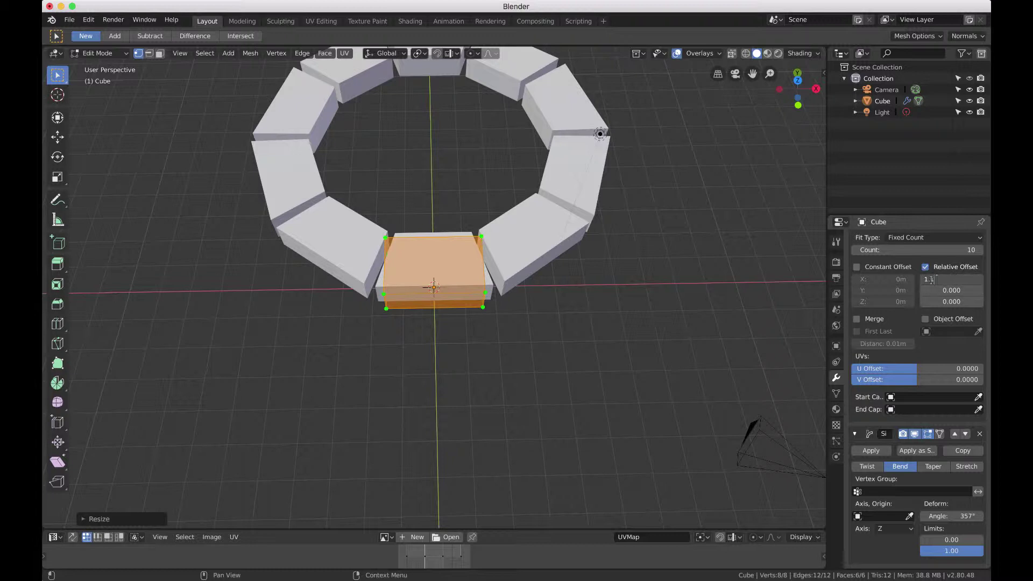
{"action": "type", "text": "5"}
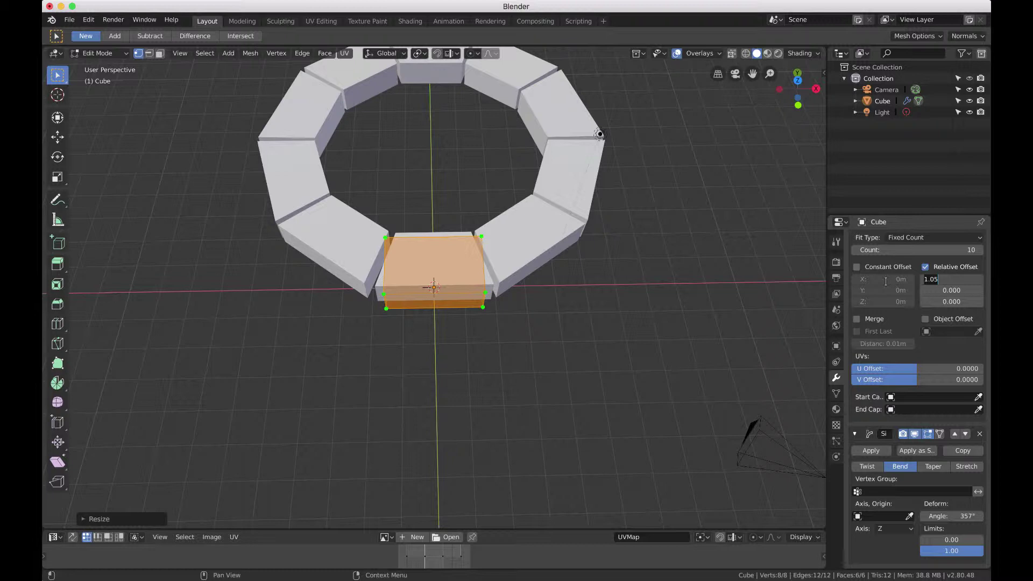
{"action": "key", "text": "Return"}
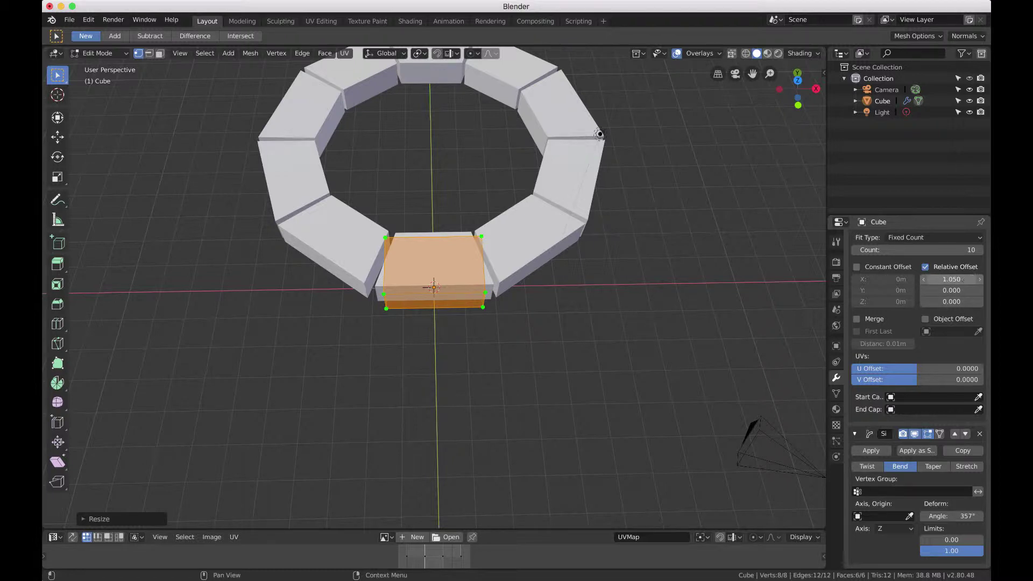
- Set the array's relative X offset to 0, stacking all copies in one spot
{"action": "left_click", "coordinate": [963, 280]}
{"action": "key", "text": "BackSpace"}
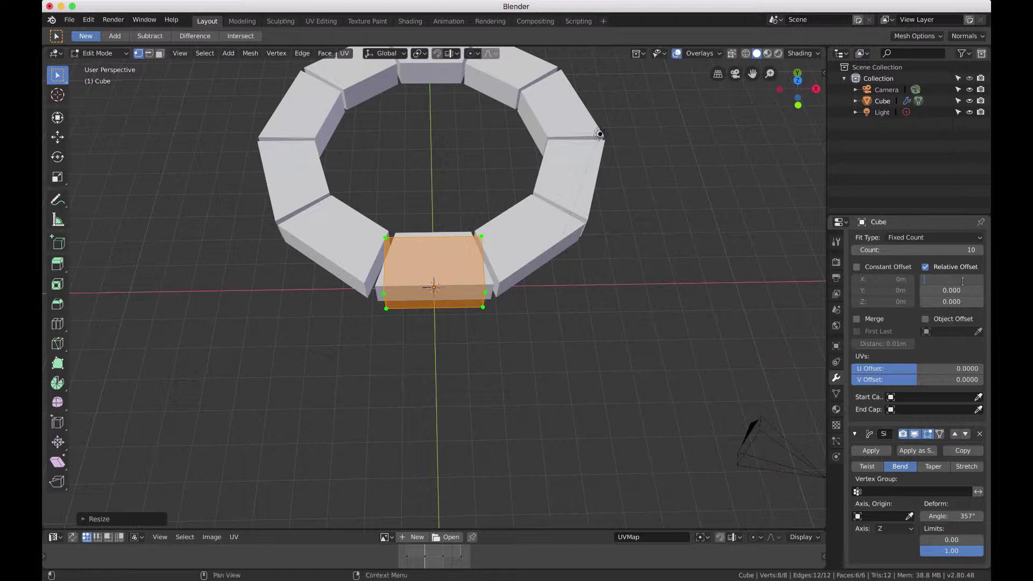
{"action": "type", "text": "0"}
{"action": "key", "text": "Return"}
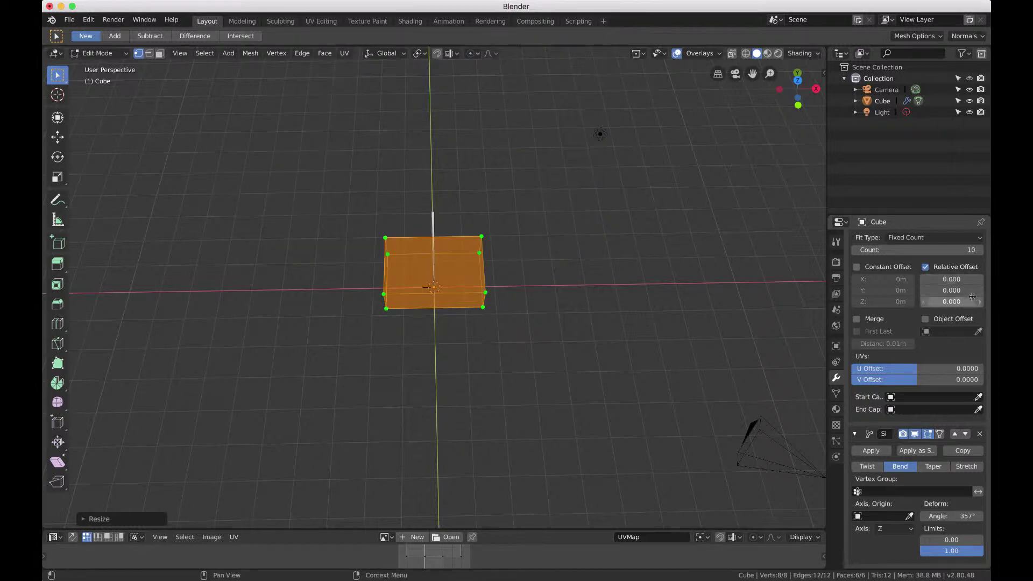
- Set the array's relative Y offset to 1.8, briefly hiding and re-showing the bend in the viewport
{"action": "left_click_drag", "start_coordinate": [951, 290], "coordinate": [981, 290]}
{"action": "middle_click_drag", "start_coordinate": [613, 346], "coordinate": [613, 347]}
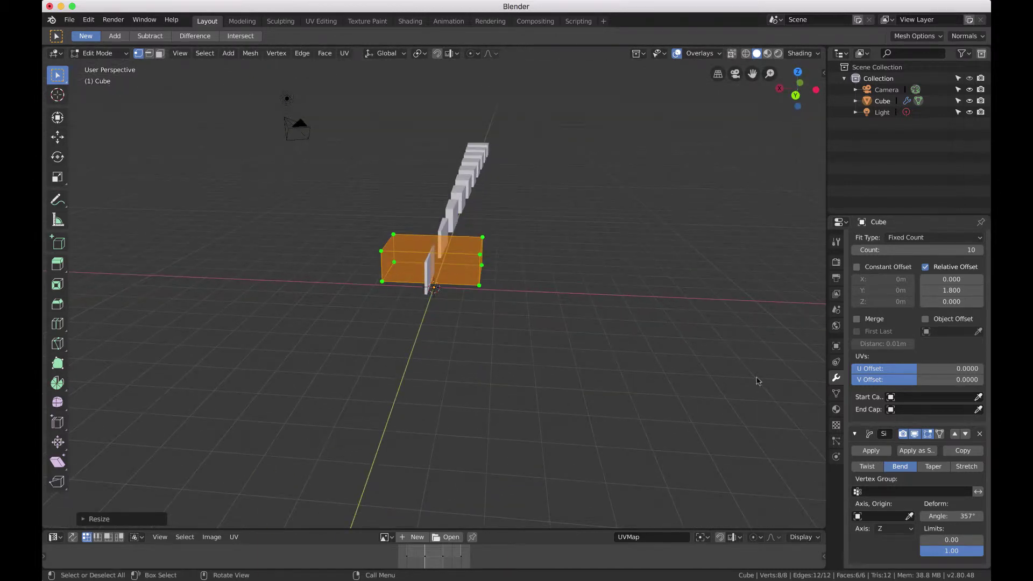
{"action": "left_click", "coordinate": [915, 435]}
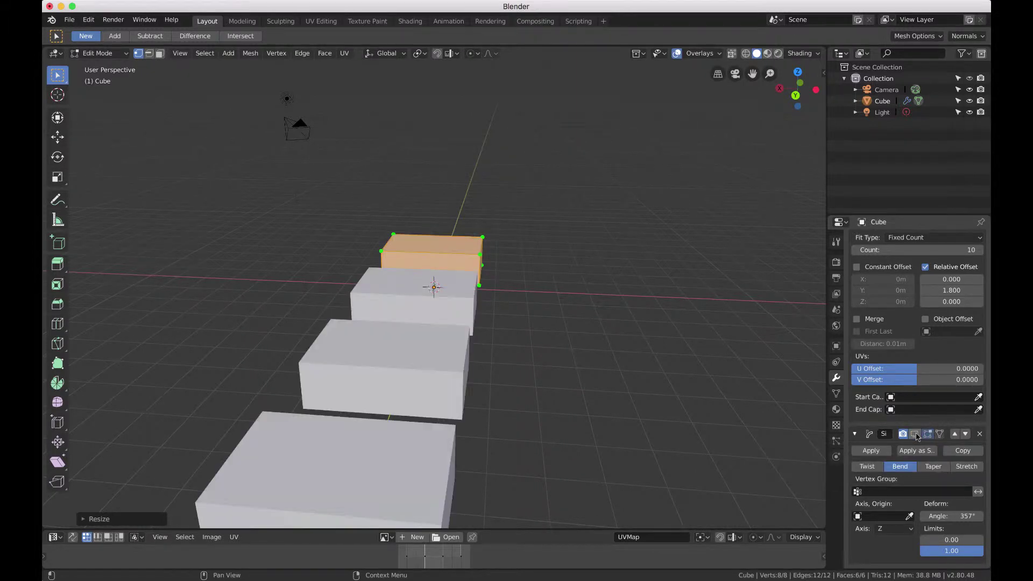
{"action": "left_click", "coordinate": [916, 436]}
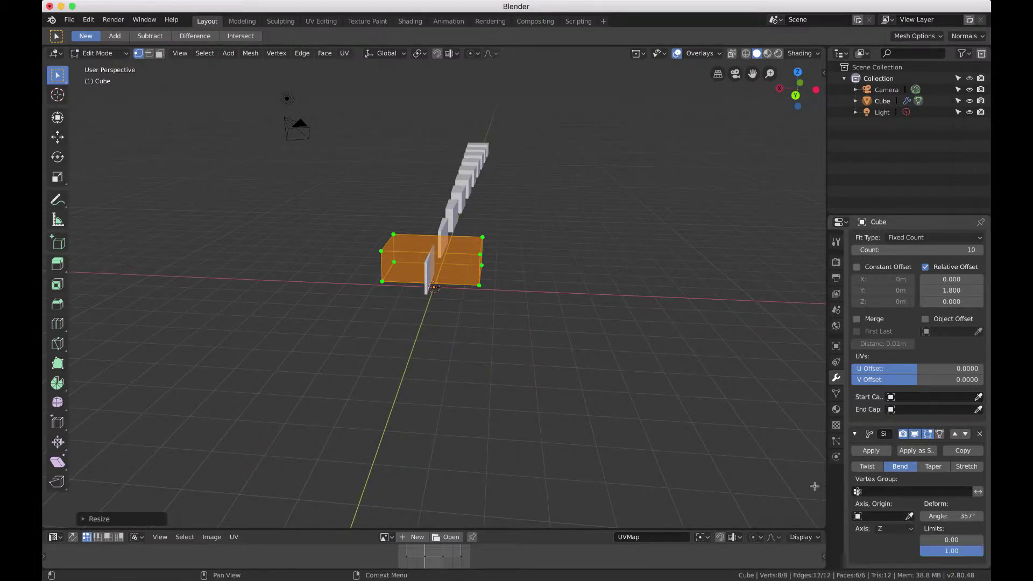
{"action": "scroll", "coordinate": [627, 258], "scroll_direction": "up", "scroll_amount": 5}
{"action": "scroll", "coordinate": [626, 258], "scroll_direction": "left", "scroll_amount": 5}
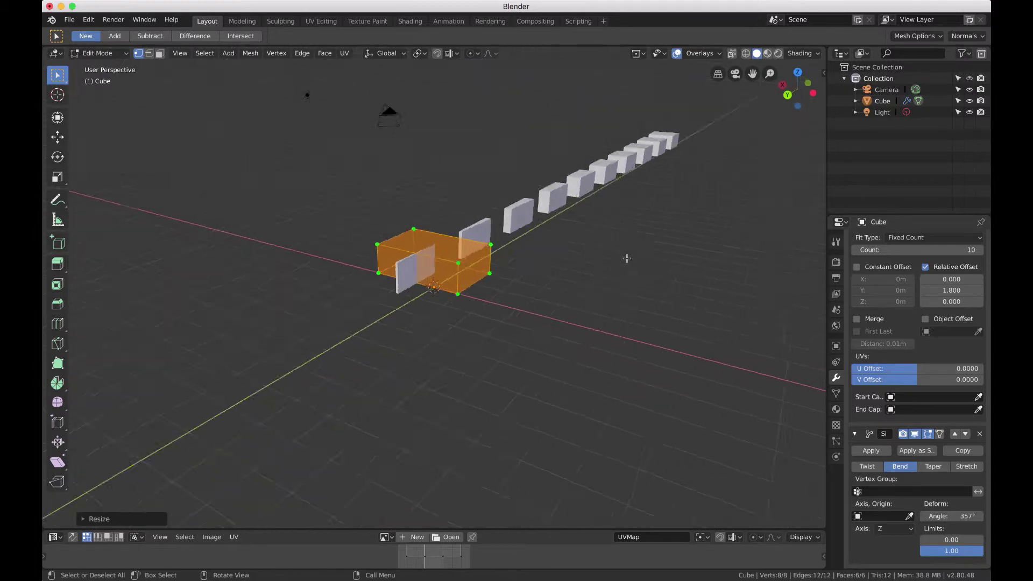
- Set the array's relative Y offset to 0 and X offset to 1.05
{"action": "left_click", "coordinate": [966, 290]}
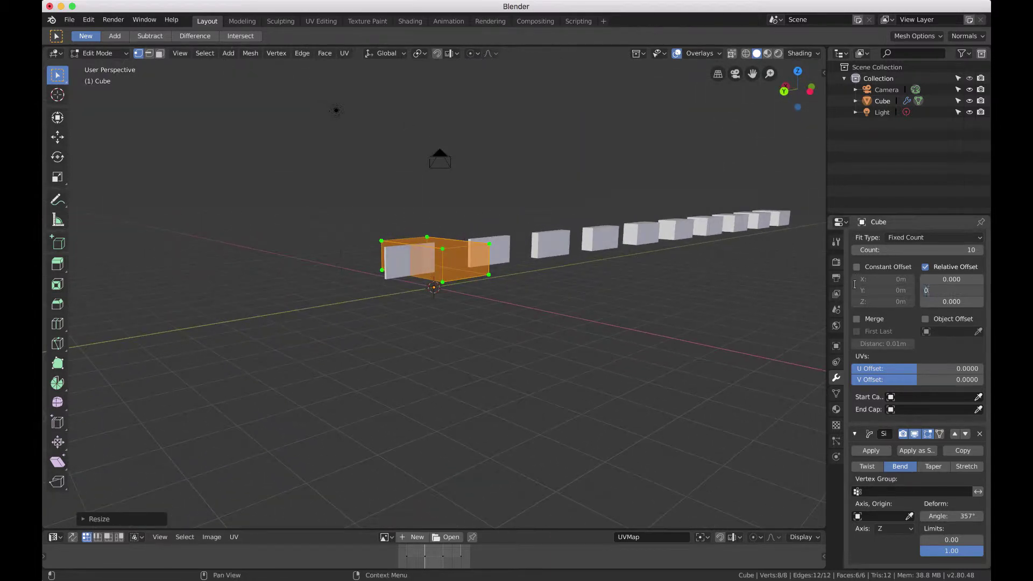
{"action": "type", "text": "0"}
{"action": "key", "text": "Return"}
{"action": "left_click", "coordinate": [963, 279]}
{"action": "type", "text": "0.0"}
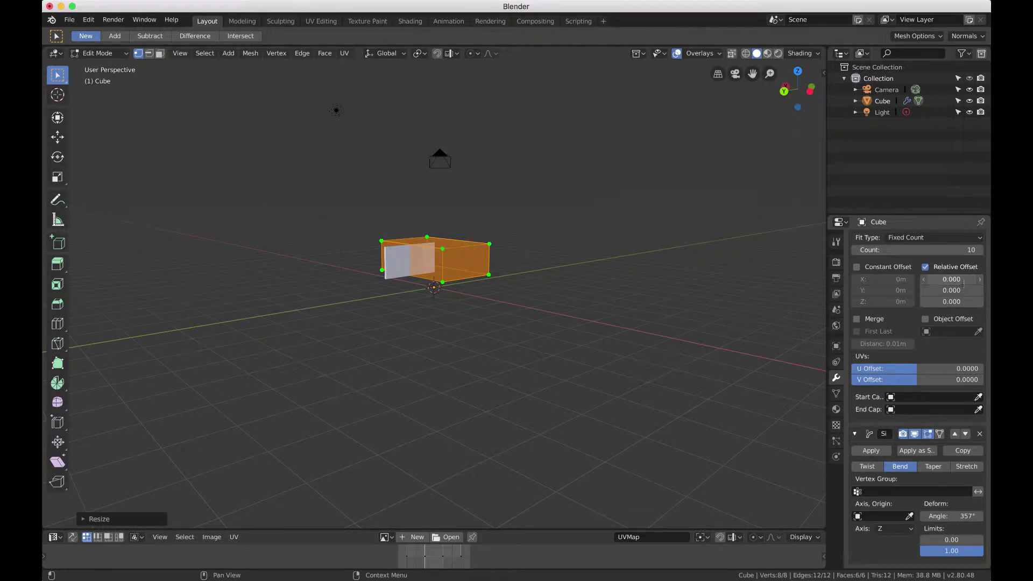
{"action": "type", "text": "5"}
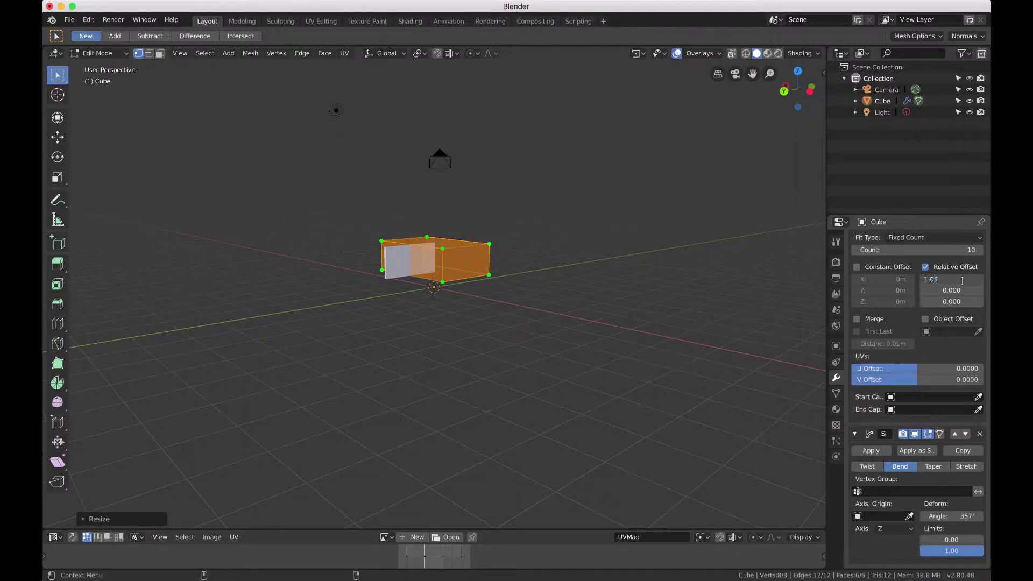
{"action": "key", "text": "Return"}
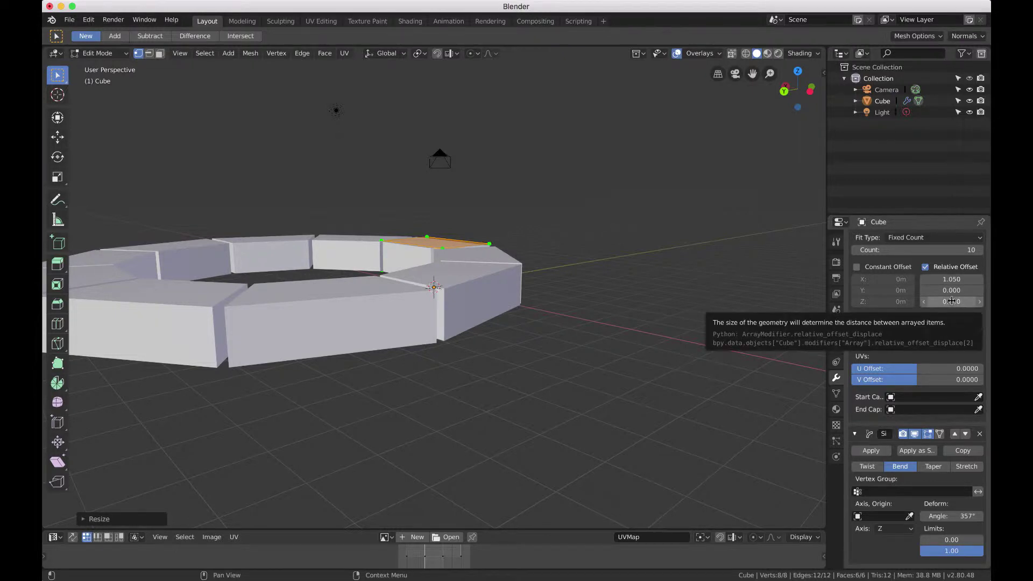
- Raise the array's Z offset to 1.4 and check the rising spiral from the top view
{"action": "left_click_drag", "start_coordinate": [952, 301], "coordinate": [974, 302]}
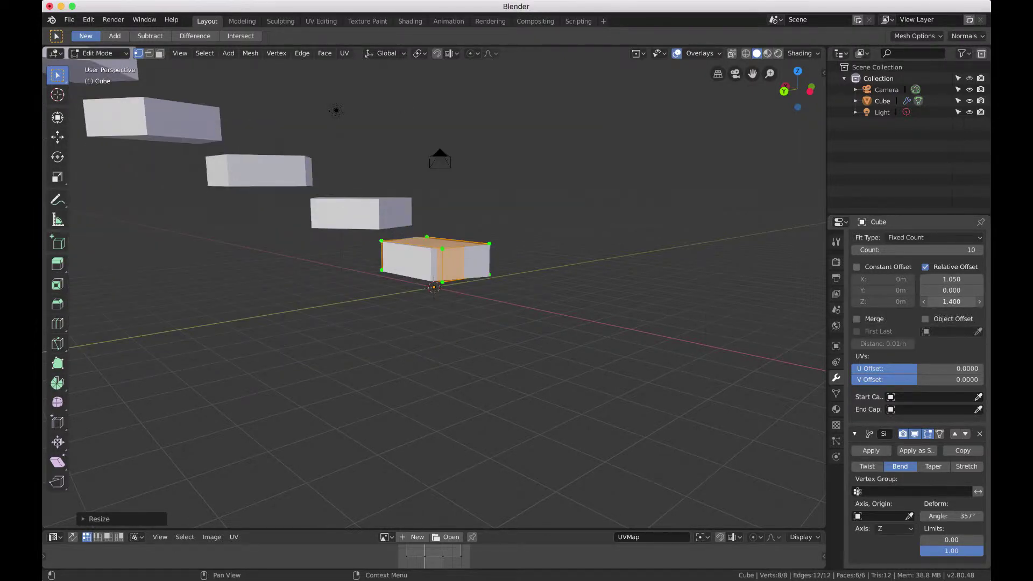
{"action": "scroll", "coordinate": [520, 273], "scroll_direction": "up", "scroll_amount": 10}
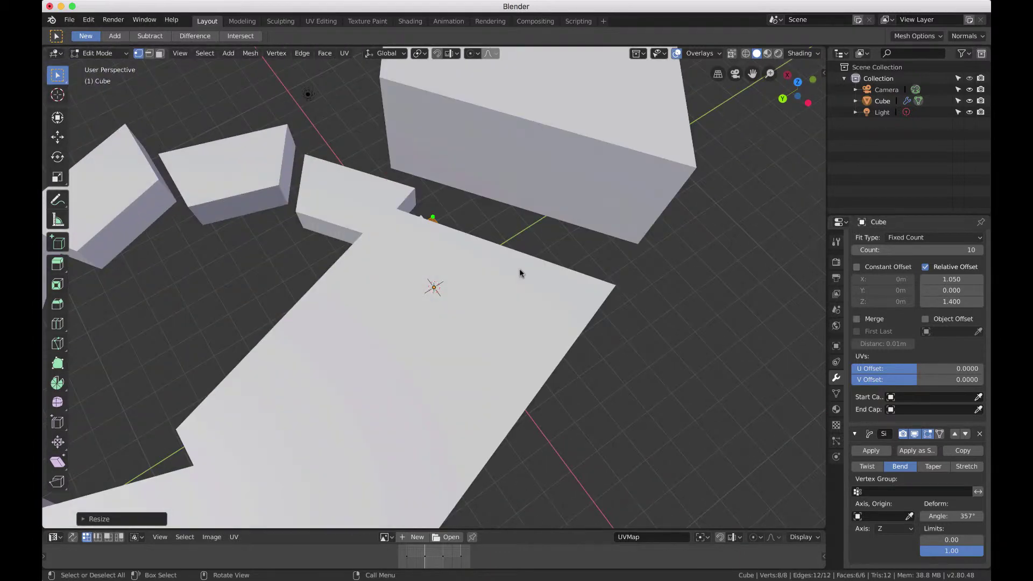
{"action": "scroll", "coordinate": [521, 273], "scroll_direction": "up", "scroll_amount": 2}
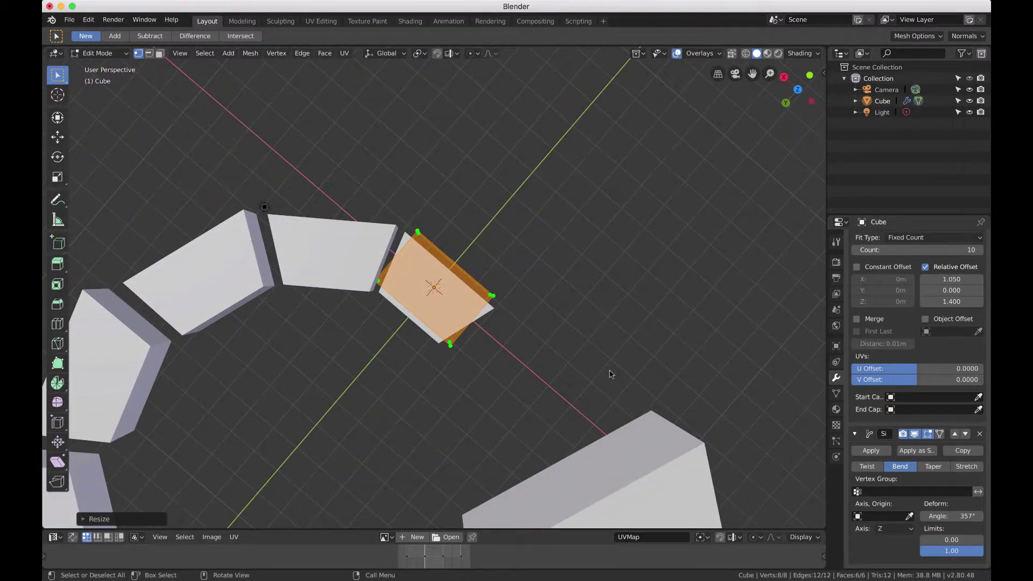
{"action": "scroll", "coordinate": [611, 374], "scroll_direction": "down", "scroll_amount": 4}
{"action": "scroll", "coordinate": [612, 375], "scroll_direction": "up", "scroll_amount": 1}
{"action": "key", "text": "KP_7"}
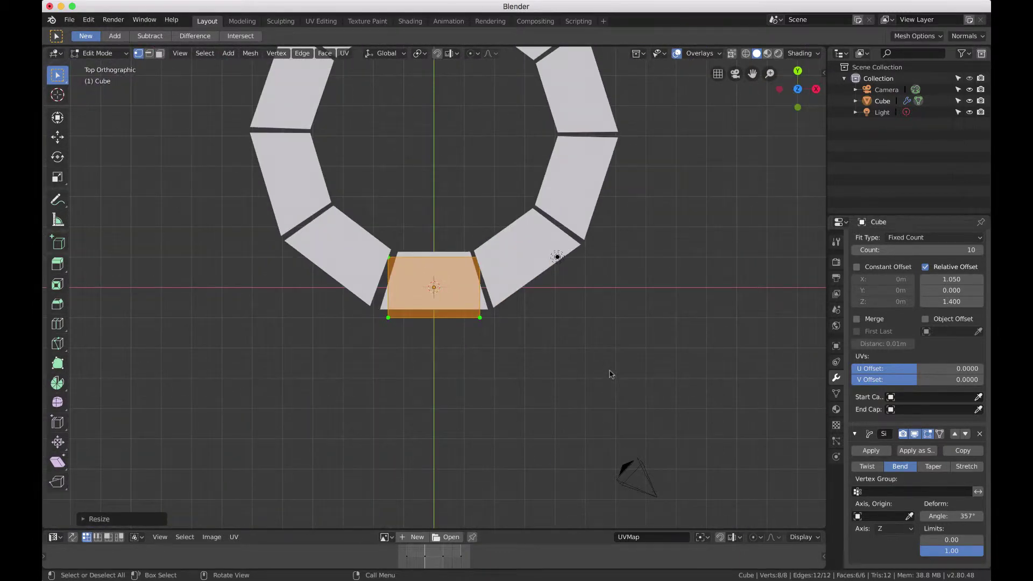
{"action": "scroll", "coordinate": [625, 408], "scroll_direction": "down", "scroll_amount": 10}
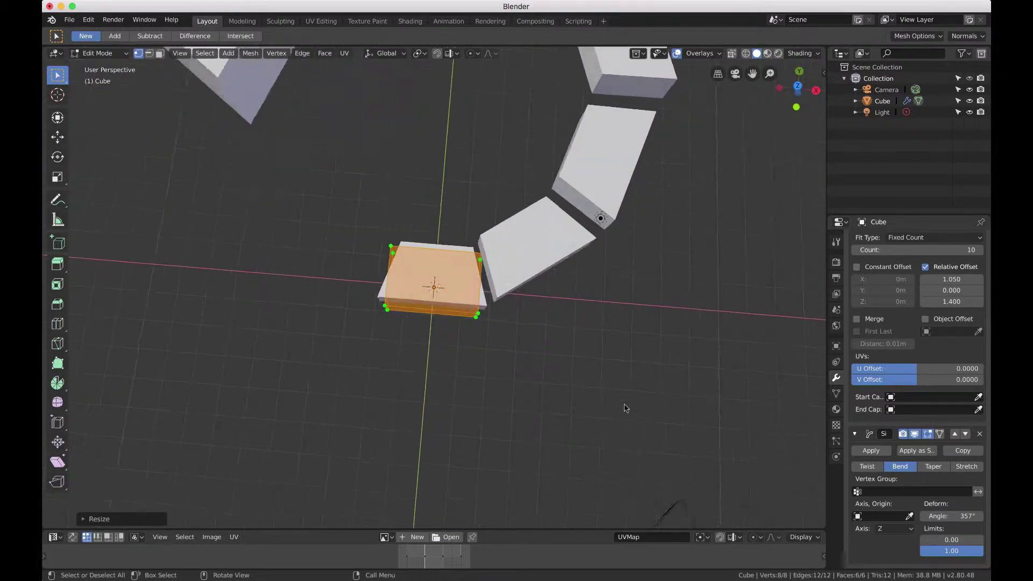
{"action": "scroll", "coordinate": [626, 407], "scroll_direction": "down", "scroll_amount": 10}
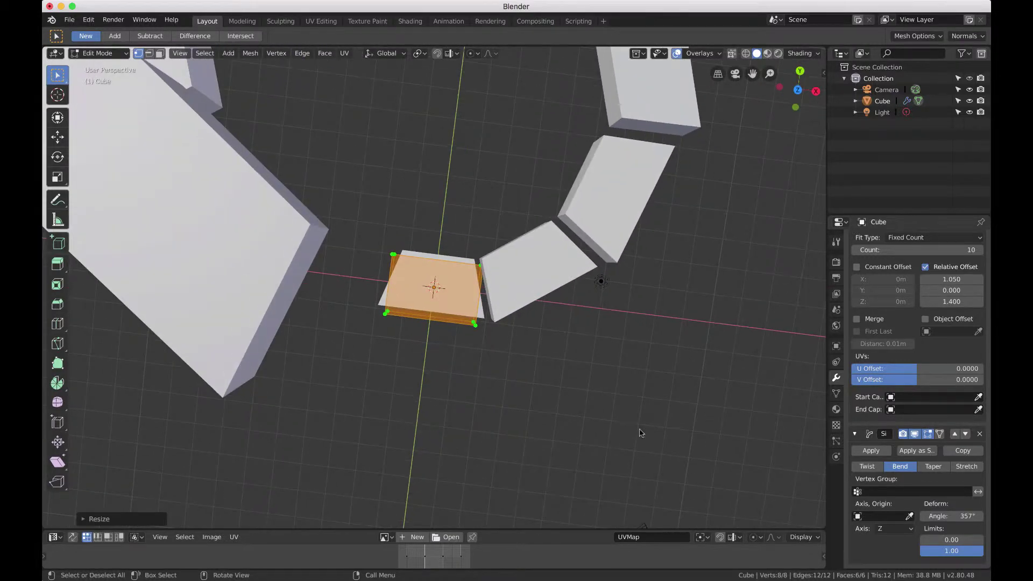
{"action": "scroll", "coordinate": [640, 433], "scroll_direction": "down", "scroll_amount": 8}
{"action": "key", "text": "KP_7"}
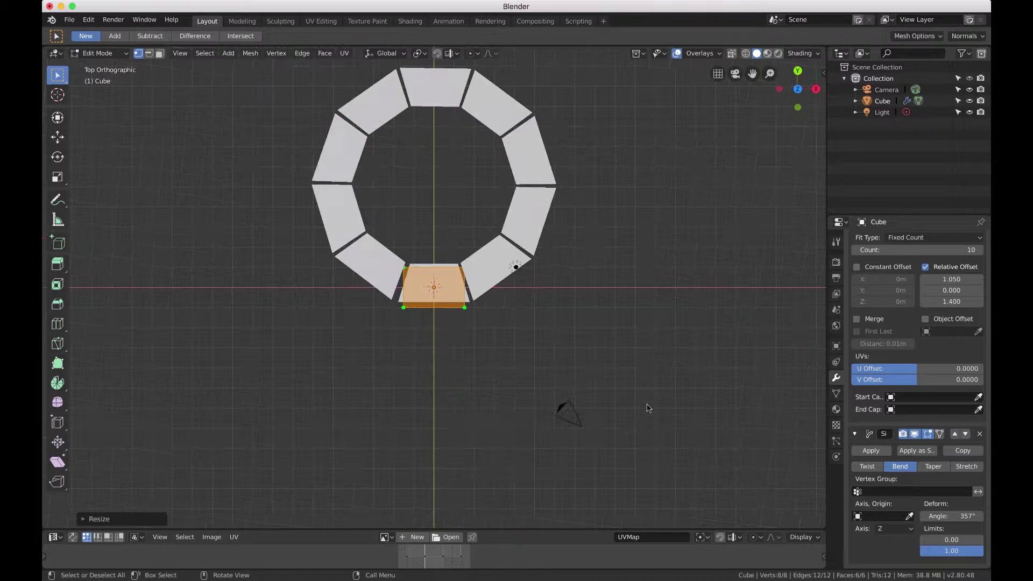
{"action": "scroll", "coordinate": [648, 408], "scroll_direction": "down", "scroll_amount": 10}
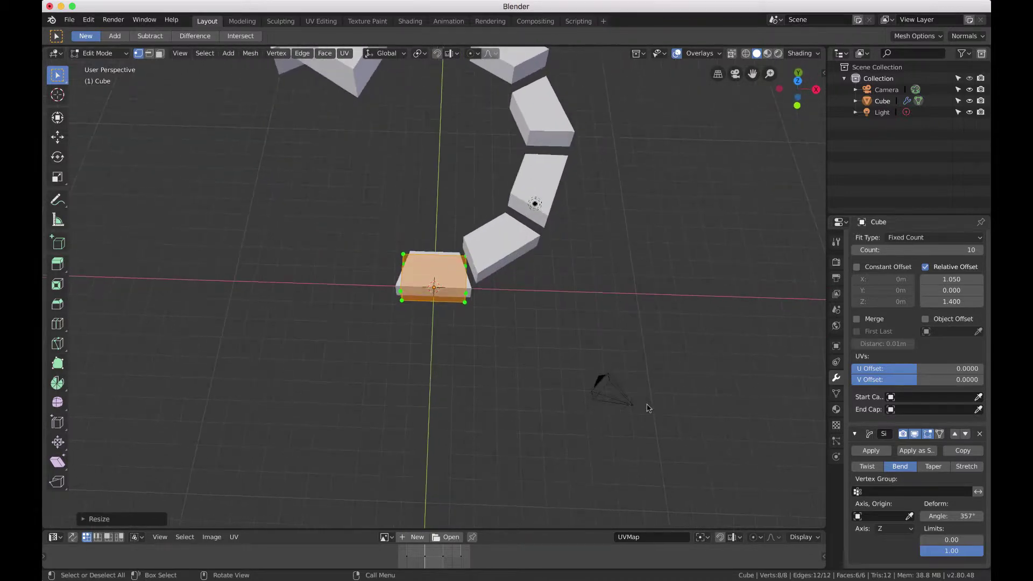
{"action": "scroll", "coordinate": [648, 408], "scroll_direction": "down", "scroll_amount": 5}
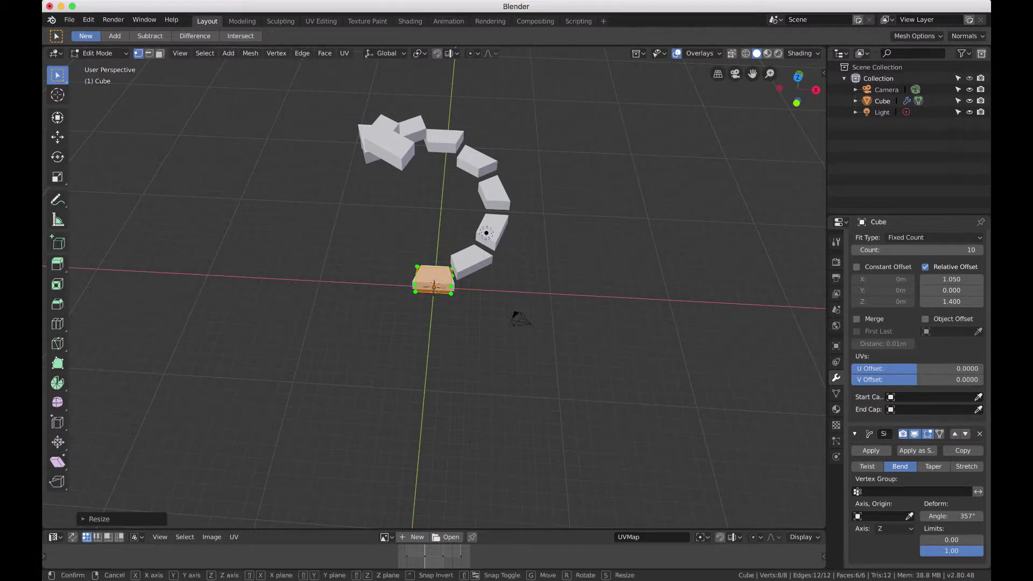
- Scale the selected face along Y, then undo the change
{"action": "key", "text": "s"}
{"action": "key", "text": "y"}
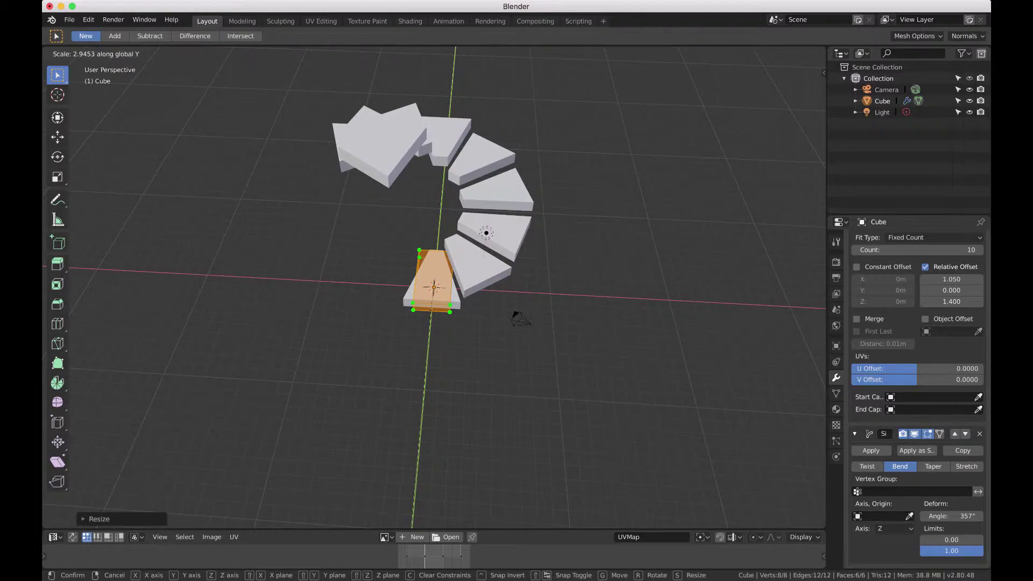
{"action": "left_click", "coordinate": [430, 317]}
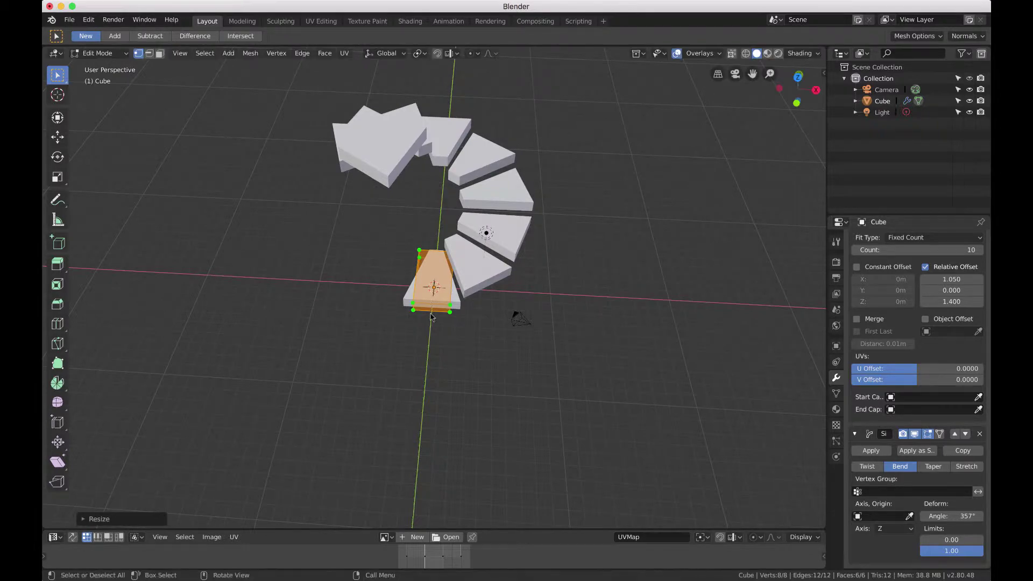
{"action": "mouse_move", "coordinate": [431, 317]}
{"action": "middle_mouse_down"}
{"action": "mouse_move", "coordinate": [398, 315]}
{"action": "mouse_move", "coordinate": [431, 317]}
{"action": "middle_mouse_up"}
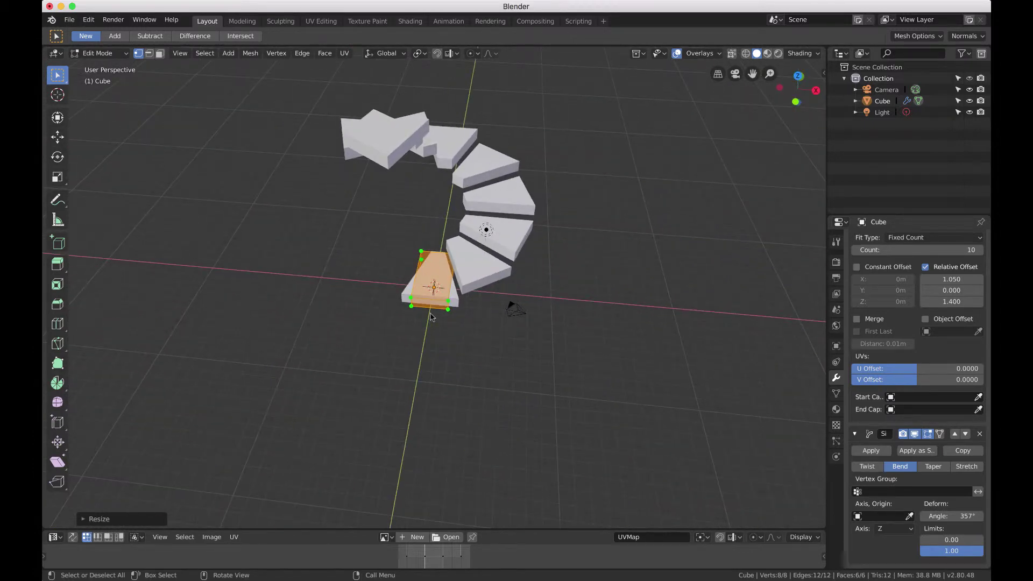
{"action": "key", "text": "ctrl+z"}
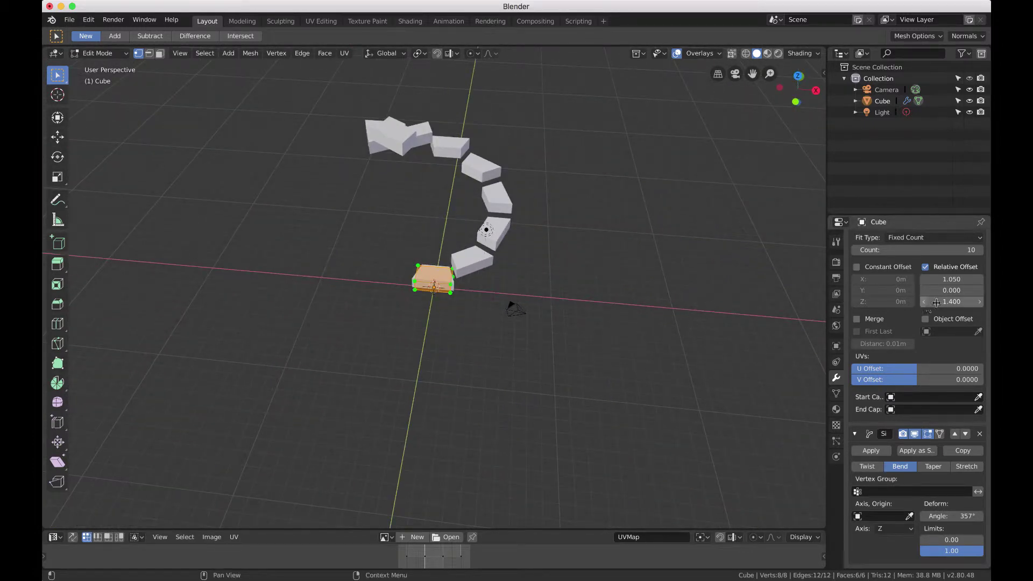
- Set the array's relative Z offset to 0
{"action": "left_click", "coordinate": [957, 301]}
{"action": "type", "text": "0"}
{"action": "key", "text": "Return"}
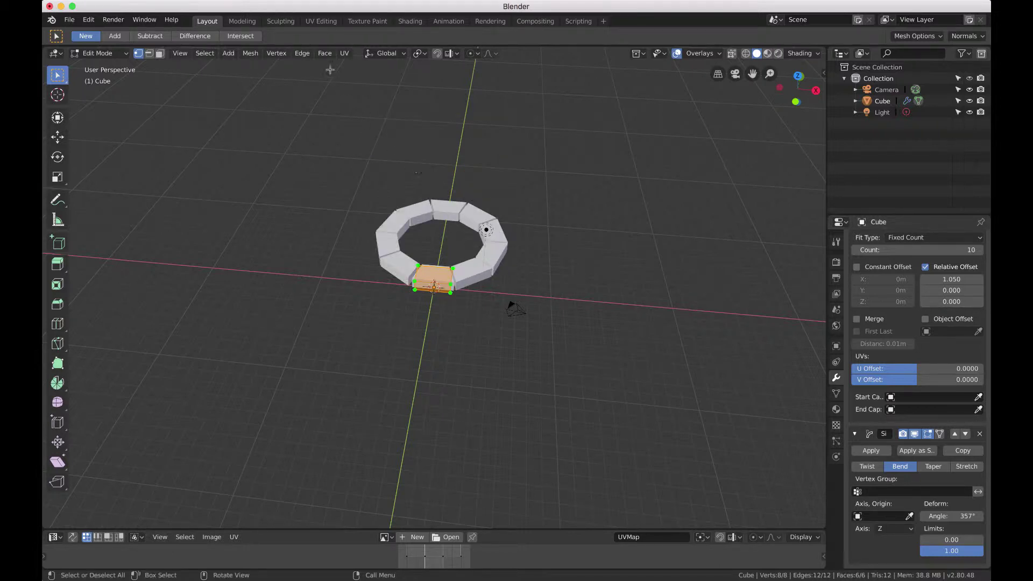
- Bevel the block's selected edges with a 0.16 m width and 1 segment
{"action": "left_click", "coordinate": [302, 53]}
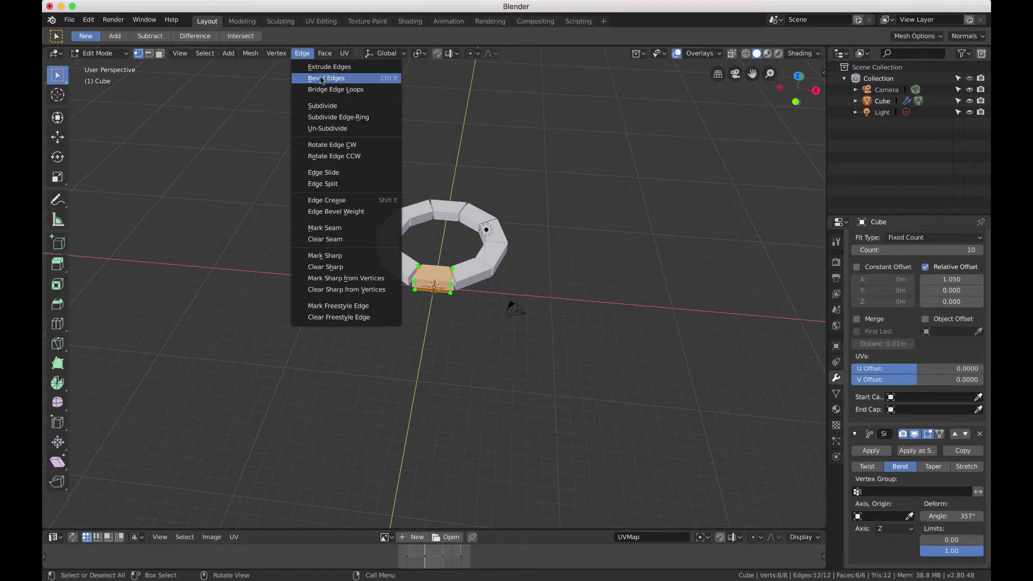
{"action": "left_click", "coordinate": [322, 80]}
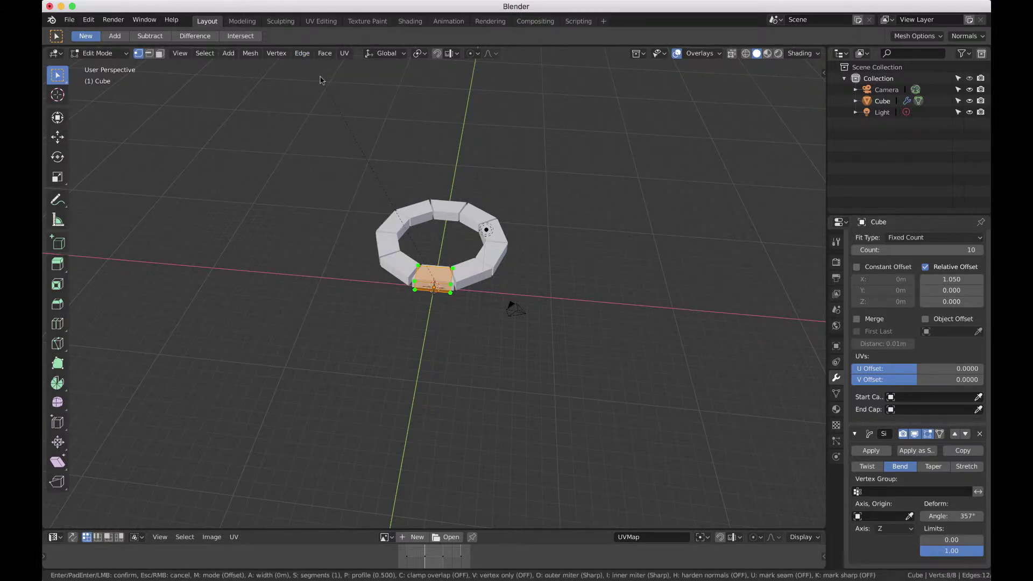
{"action": "left_click", "coordinate": [321, 80]}
{"action": "left_click", "coordinate": [90, 519]}
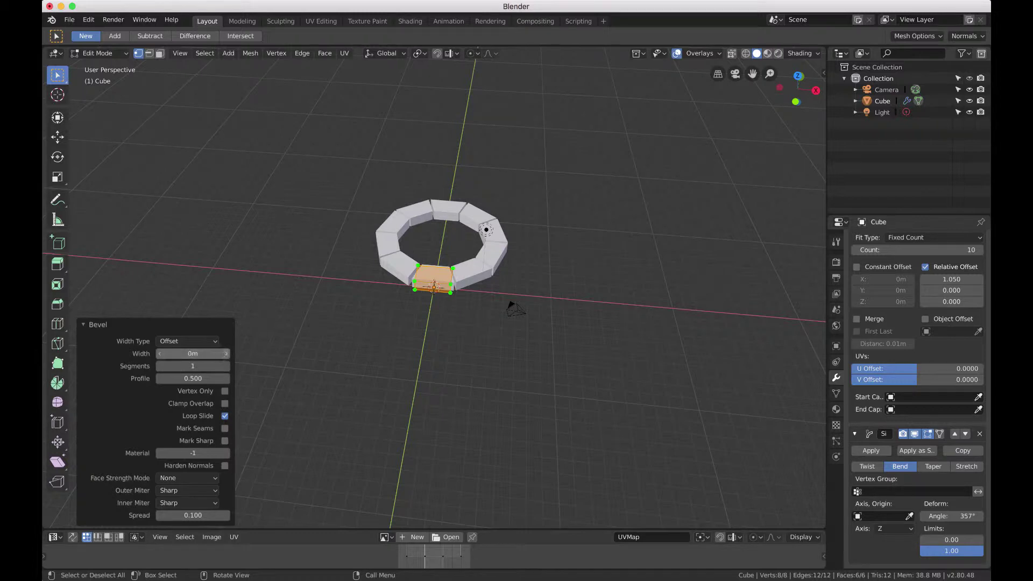
{"action": "left_click_drag", "start_coordinate": [193, 354], "coordinate": [215, 354]}
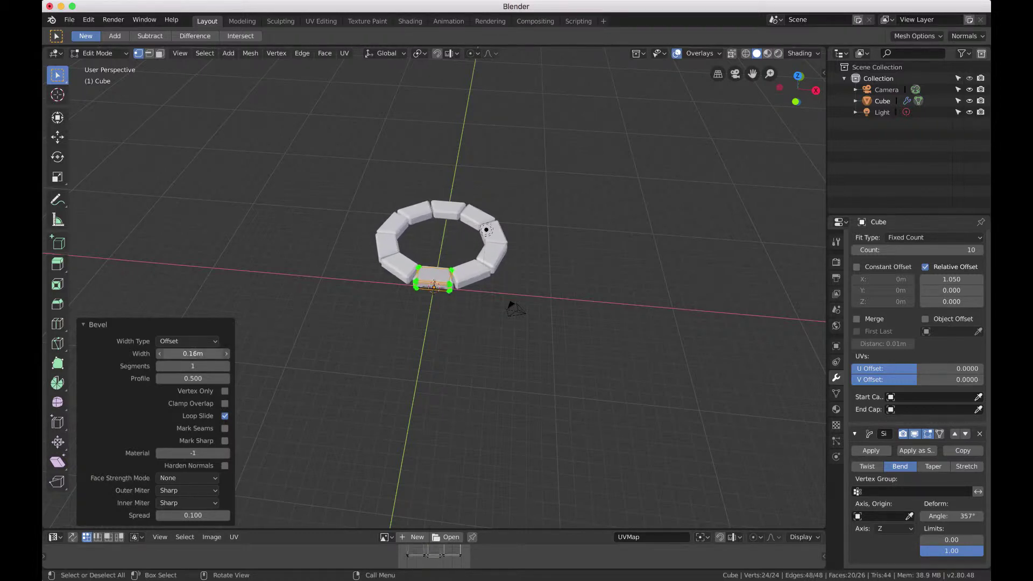
{"action": "left_click_drag", "start_coordinate": [215, 354], "coordinate": [223, 354]}
{"action": "left_click", "coordinate": [226, 367]}
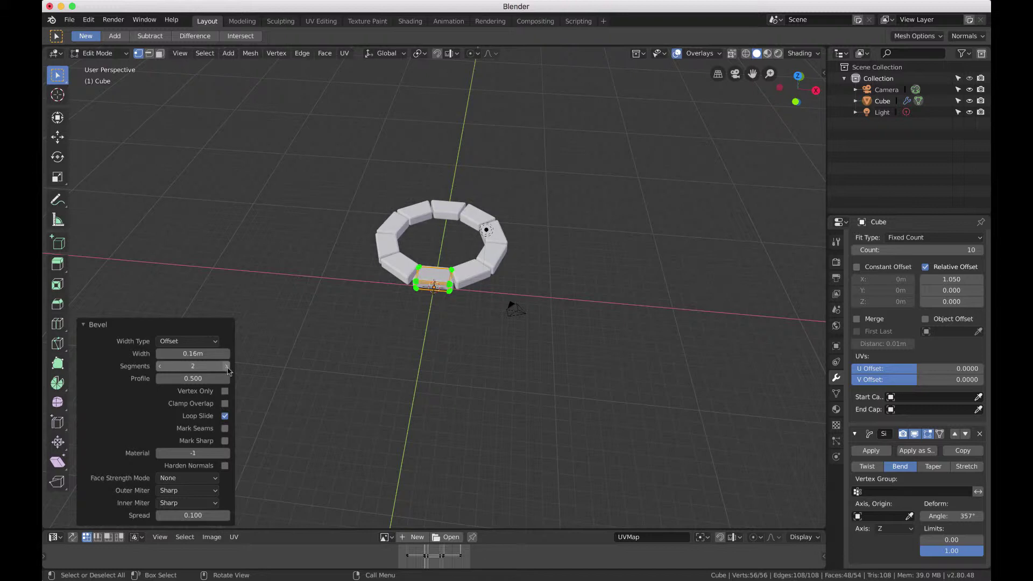
{"action": "left_click", "coordinate": [160, 366]}
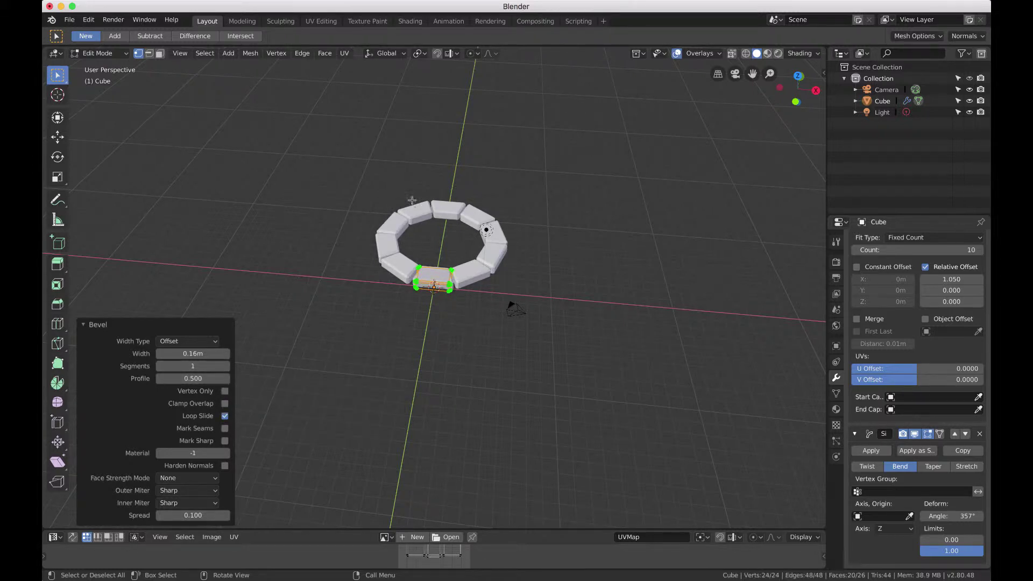
{"action": "middle_click_drag", "start_coordinate": [413, 200], "coordinate": [486, 253]}
- Set the Array modifier's relative X offset to 1.010
{"action": "scroll", "coordinate": [486, 253], "scroll_direction": "up", "scroll_amount": 10}
{"action": "scroll", "coordinate": [485, 253], "scroll_direction": "down", "scroll_amount": 3}
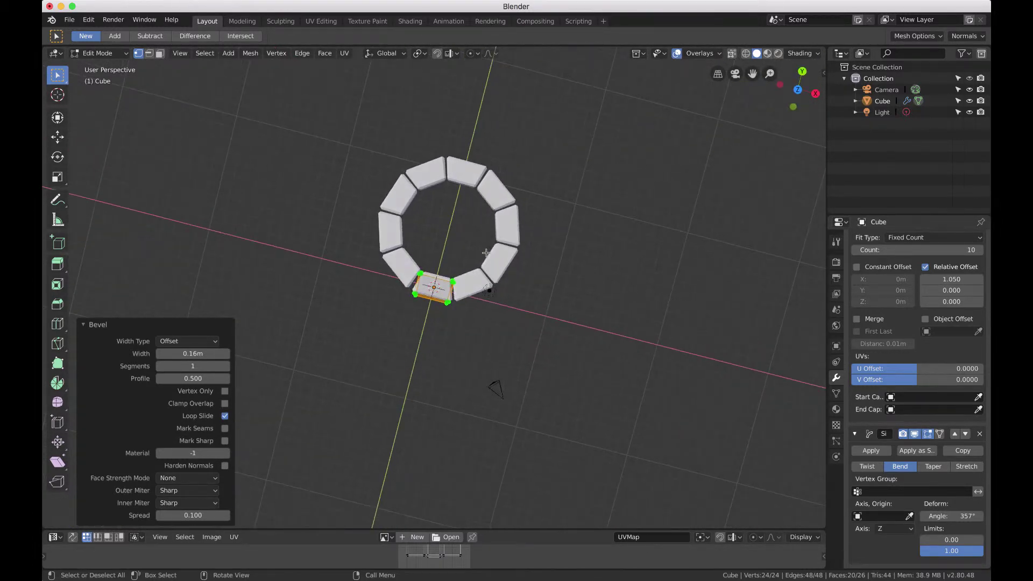
{"action": "middle_click_drag", "start_coordinate": [489, 295], "coordinate": [490, 294]}
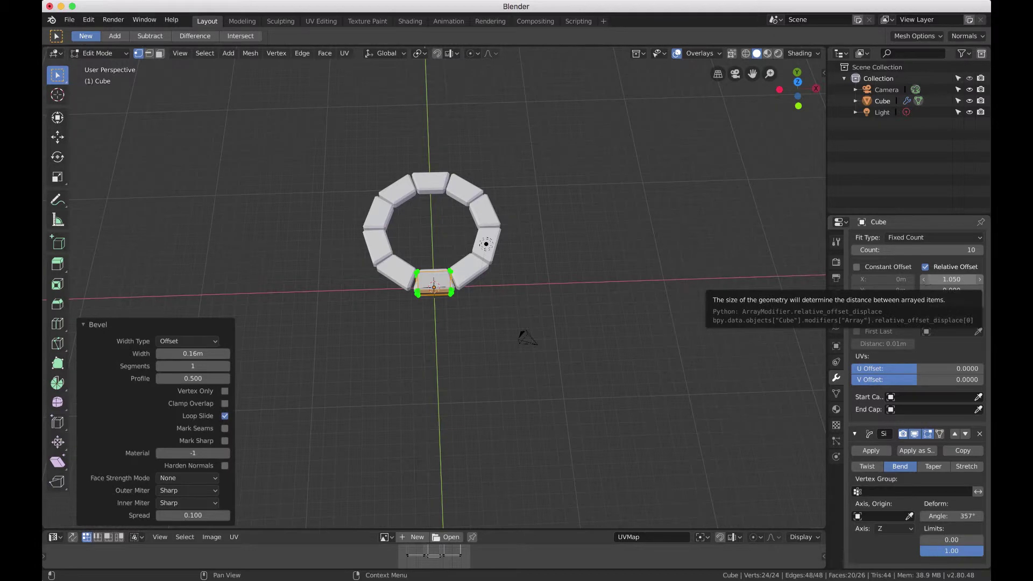
{"action": "left_click_drag", "start_coordinate": [928, 279], "coordinate": [927, 280]}
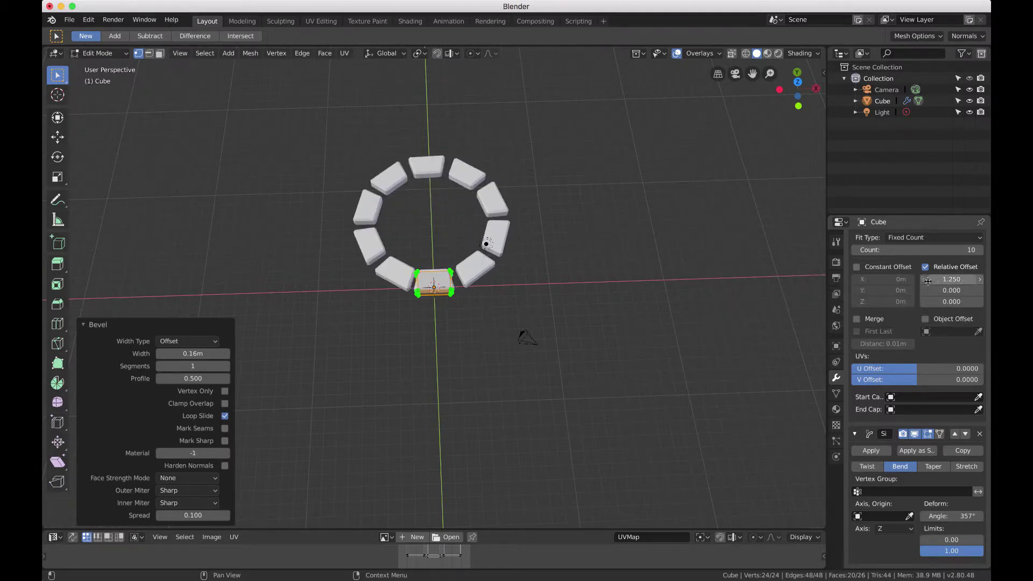
{"action": "left_click", "coordinate": [950, 280]}
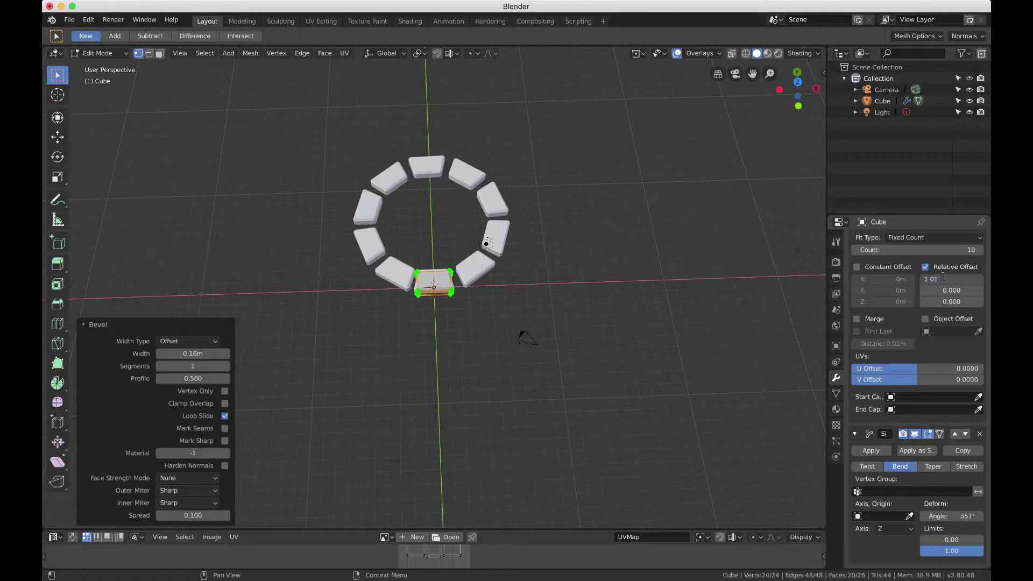
{"action": "type", "text": "1.01"}
{"action": "key", "text": "Return"}
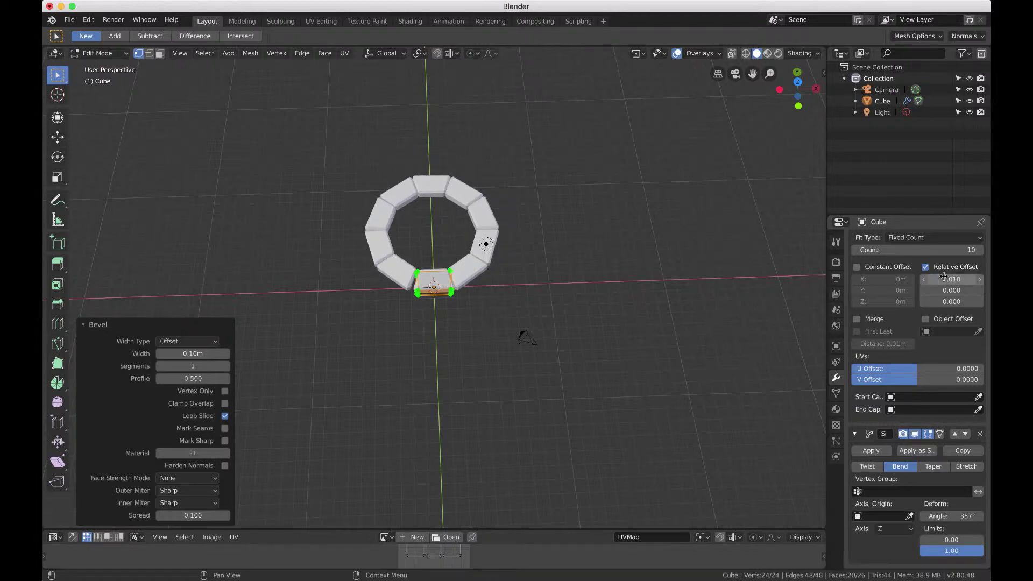
- Raise the Simple Deform bend angle to 360° to close the ring
{"action": "middle_click_drag", "start_coordinate": [559, 280], "coordinate": [529, 268]}
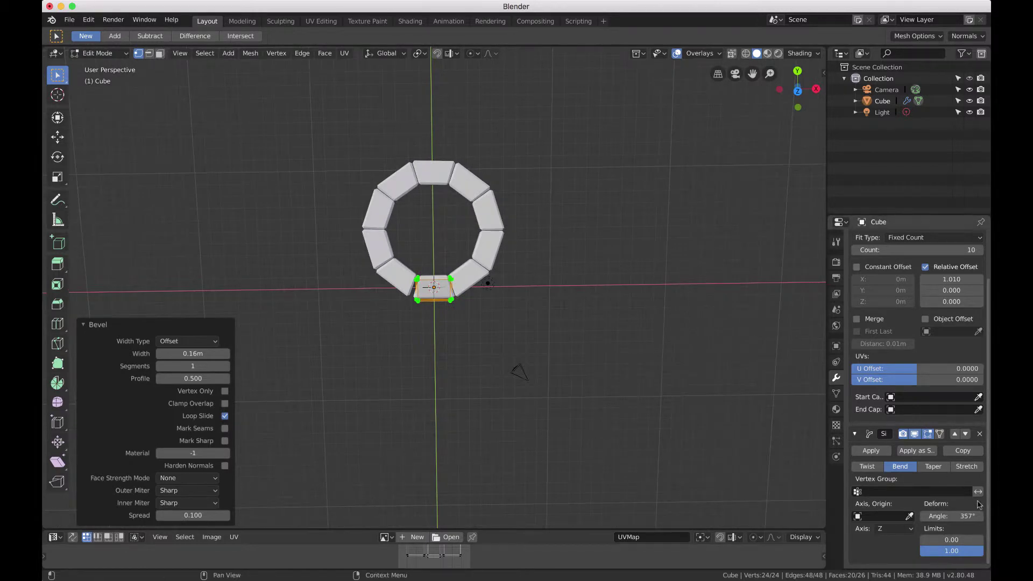
{"action": "left_click_drag", "start_coordinate": [951, 516], "coordinate": [956, 516]}
{"action": "left_click", "coordinate": [980, 516]}
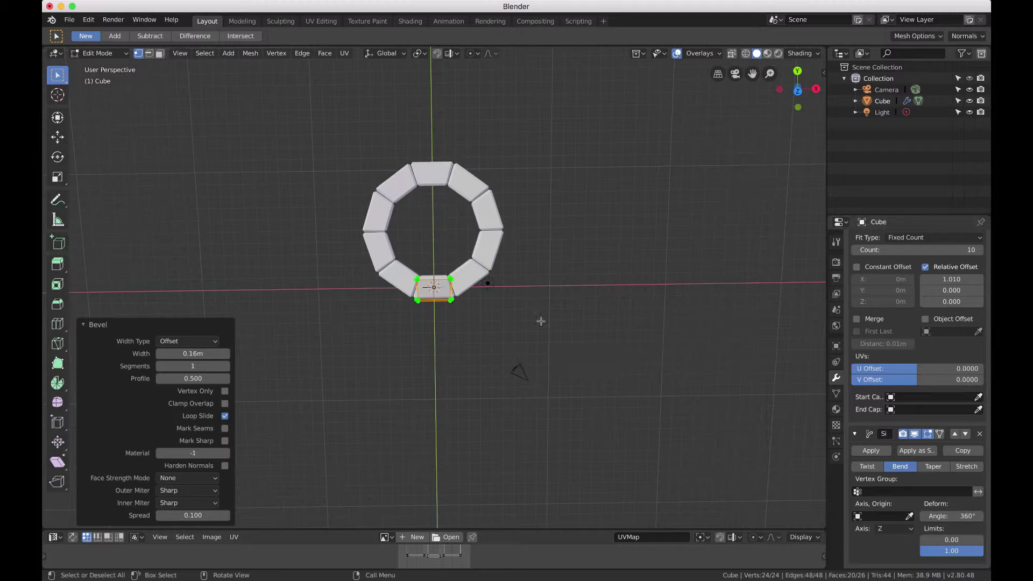
{"action": "key", "text": "shift"}
- Box-zoom into the lower part of the ring to inspect the block joints
{"action": "key", "text": "shift+b"}
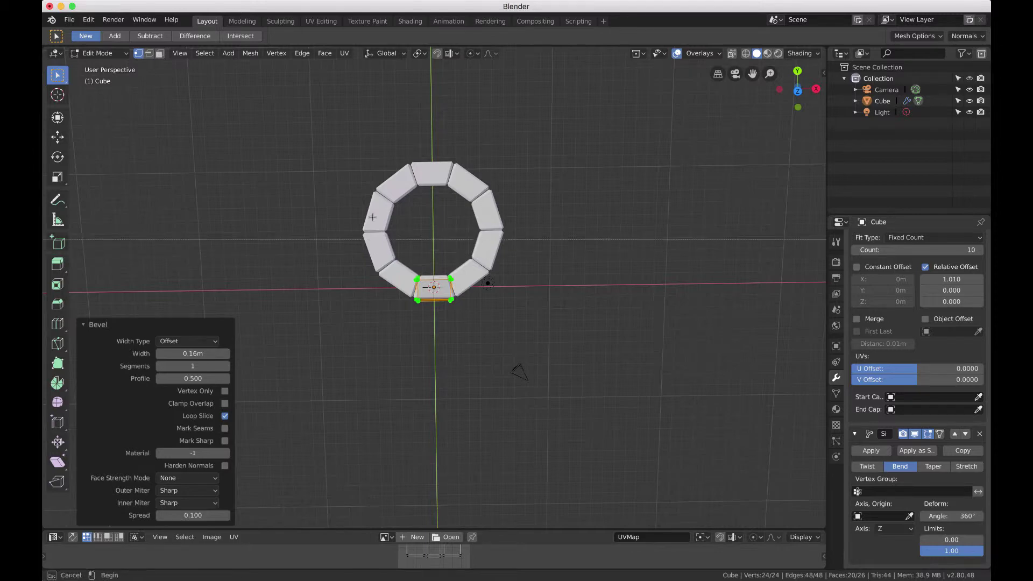
{"action": "left_click_drag", "start_coordinate": [331, 196], "coordinate": [508, 316]}
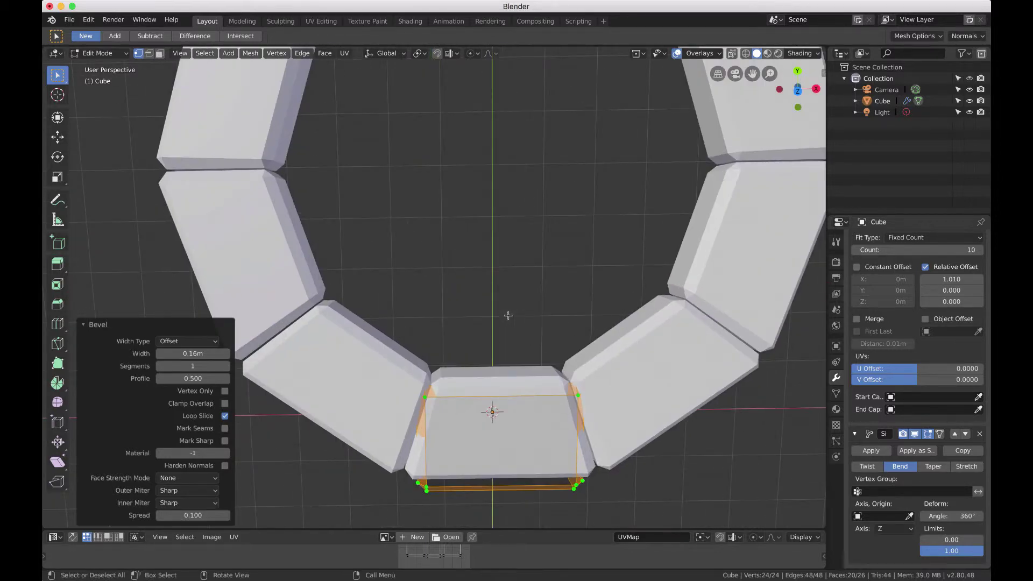
{"action": "scroll", "coordinate": [508, 315], "scroll_direction": "down", "scroll_amount": 10}
{"action": "scroll", "coordinate": [508, 315], "scroll_direction": "right", "scroll_amount": 5}
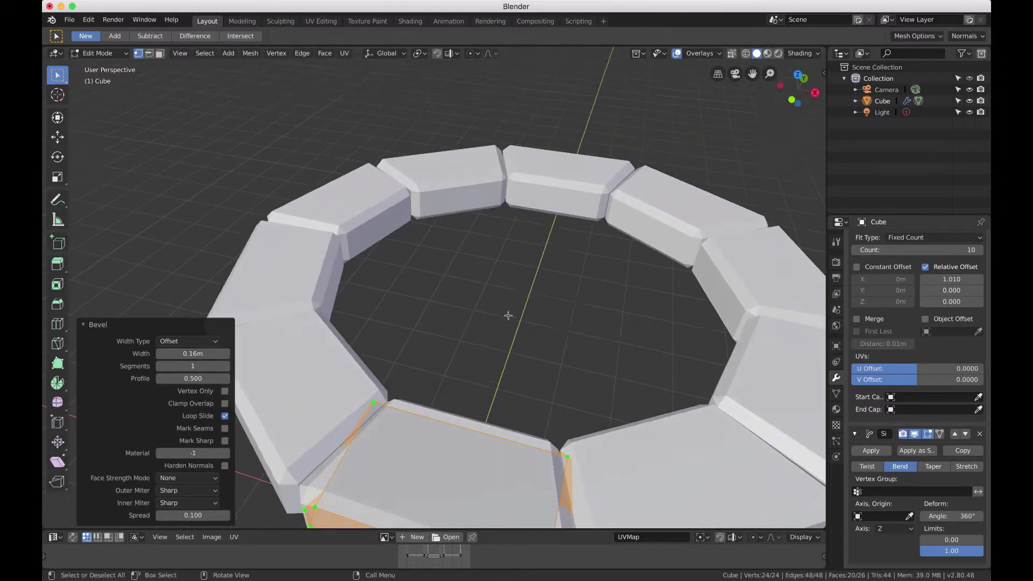
{"action": "scroll", "coordinate": [508, 316], "scroll_direction": "down", "scroll_amount": 8}
{"action": "scroll", "coordinate": [508, 315], "scroll_direction": "right", "scroll_amount": 10}
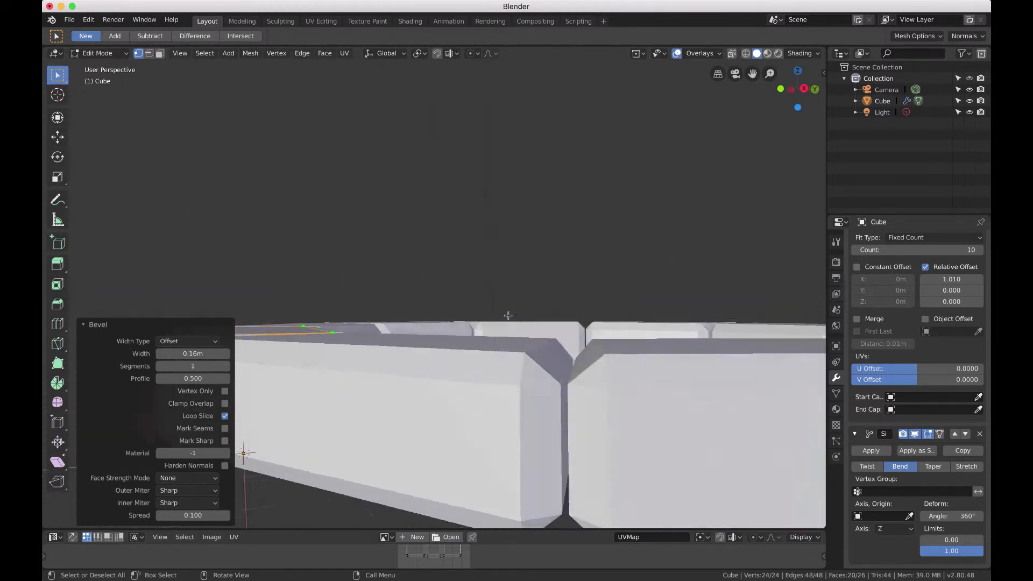
{"action": "scroll", "coordinate": [508, 316], "scroll_direction": "up", "scroll_amount": 8}
{"action": "scroll", "coordinate": [508, 315], "scroll_direction": "left", "scroll_amount": 10}
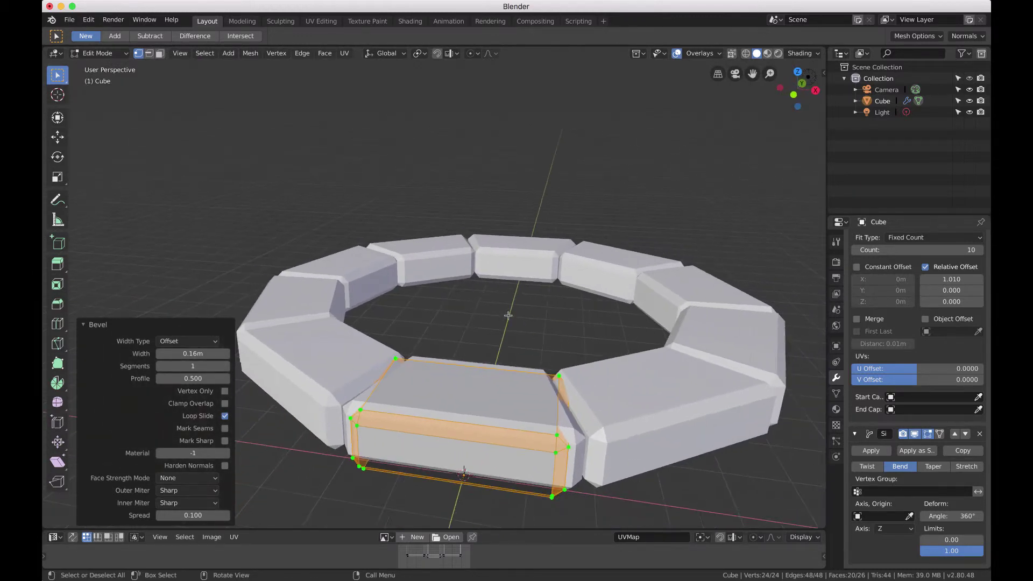
{"action": "scroll", "coordinate": [508, 315], "scroll_direction": "down", "scroll_amount": 5}
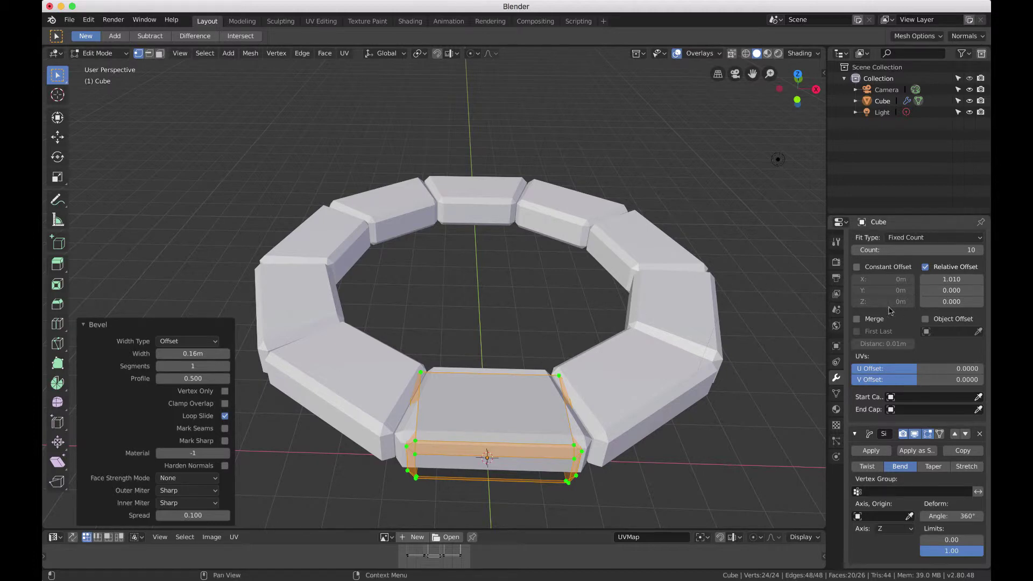
{"action": "scroll", "coordinate": [913, 260], "scroll_direction": "up", "scroll_amount": 3}
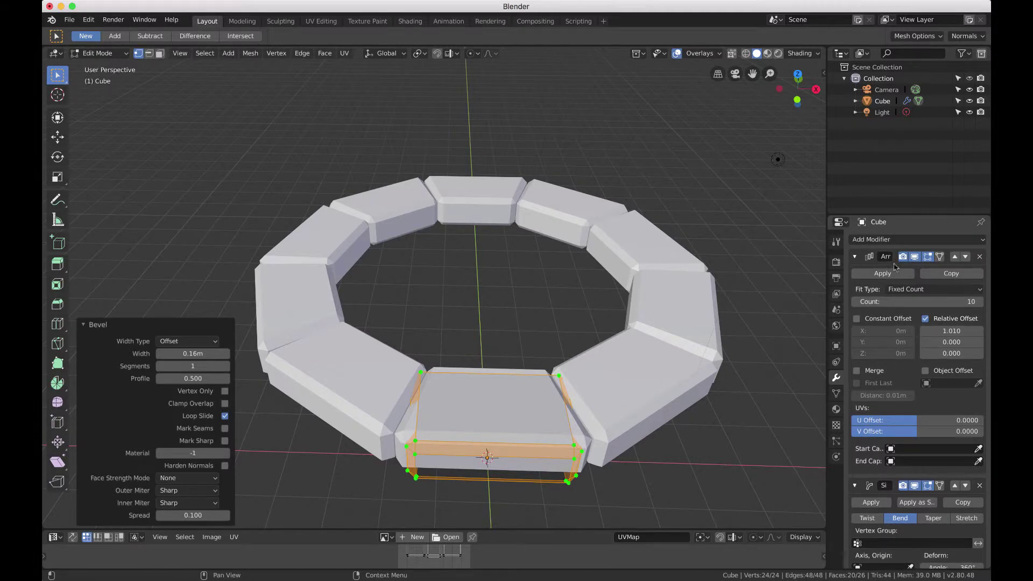
- Apply the Array modifier, then the Simple Deform bend modifier, in Object Mode
{"action": "left_click", "coordinate": [893, 273]}
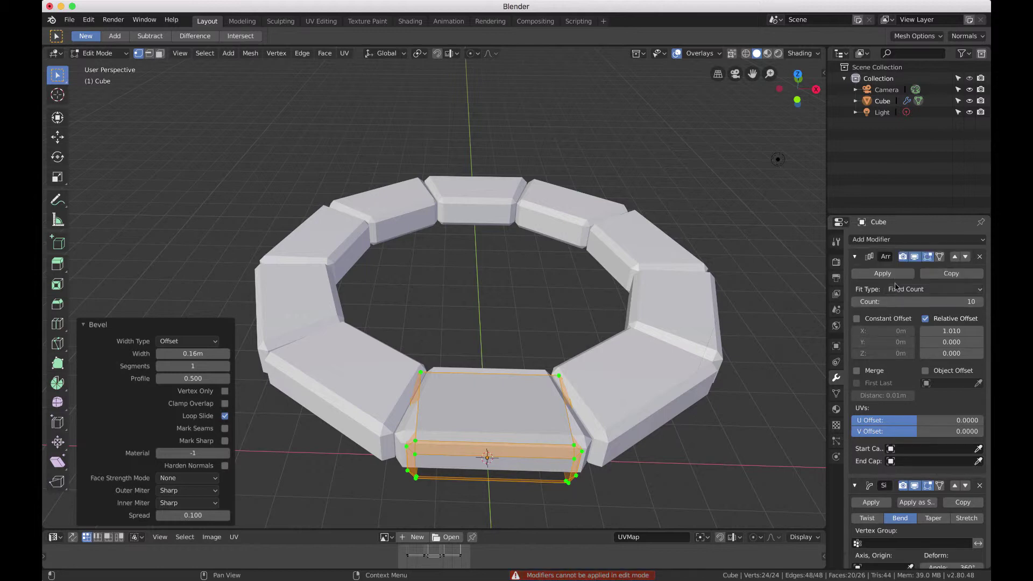
{"action": "left_click", "coordinate": [898, 276]}
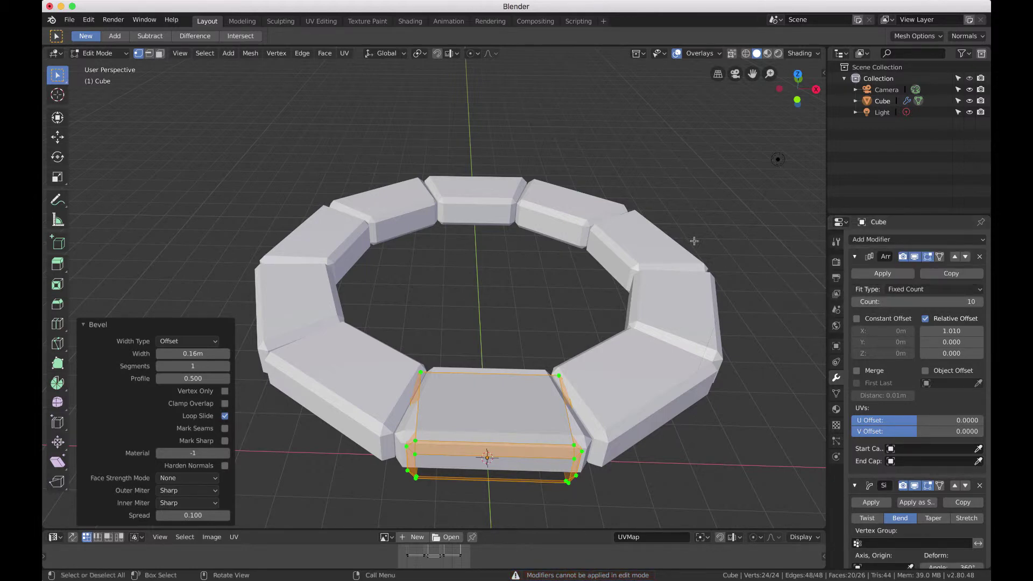
{"action": "key", "text": "Tab"}
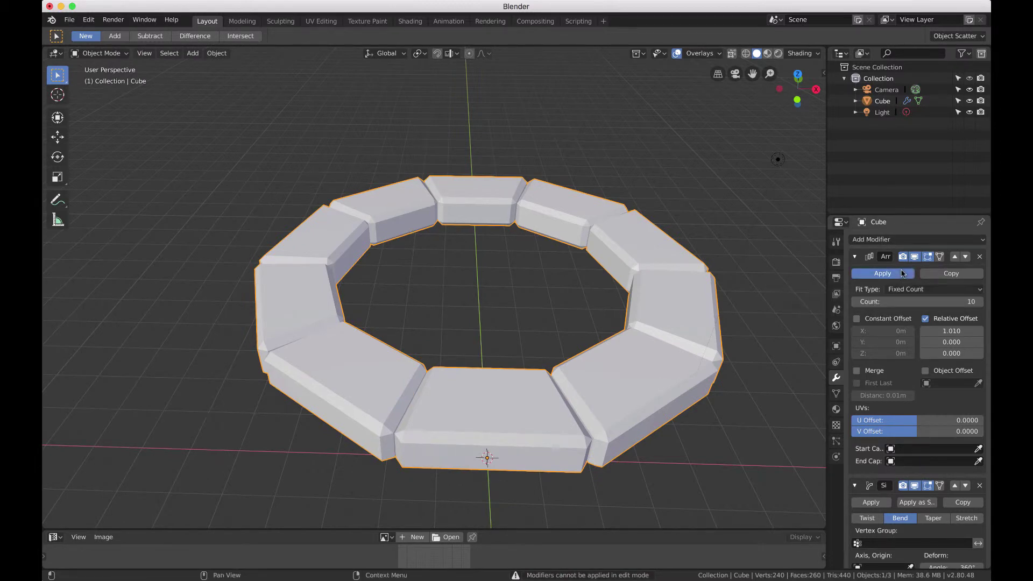
{"action": "left_click", "coordinate": [903, 274]}
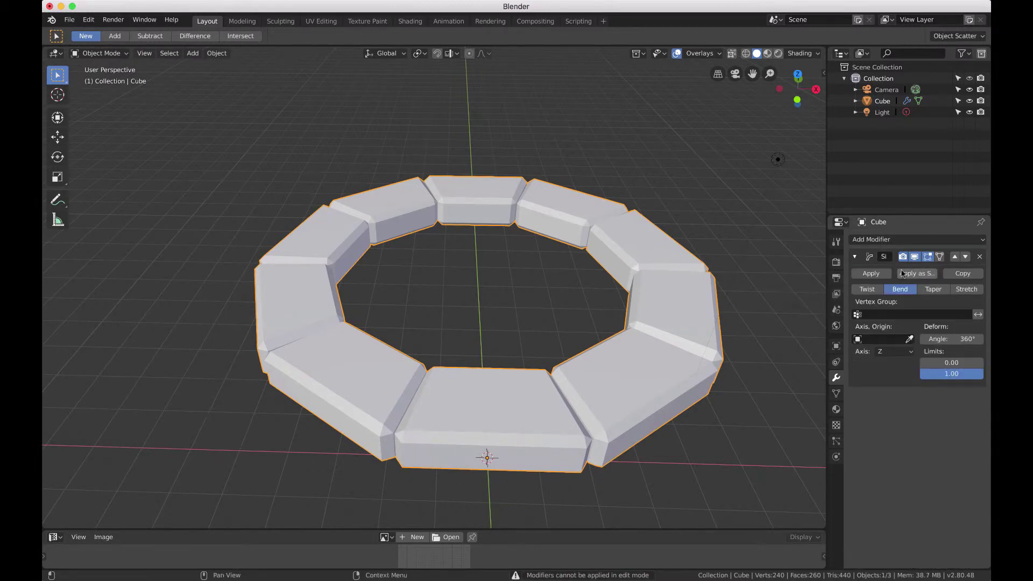
{"action": "left_click", "coordinate": [875, 274]}
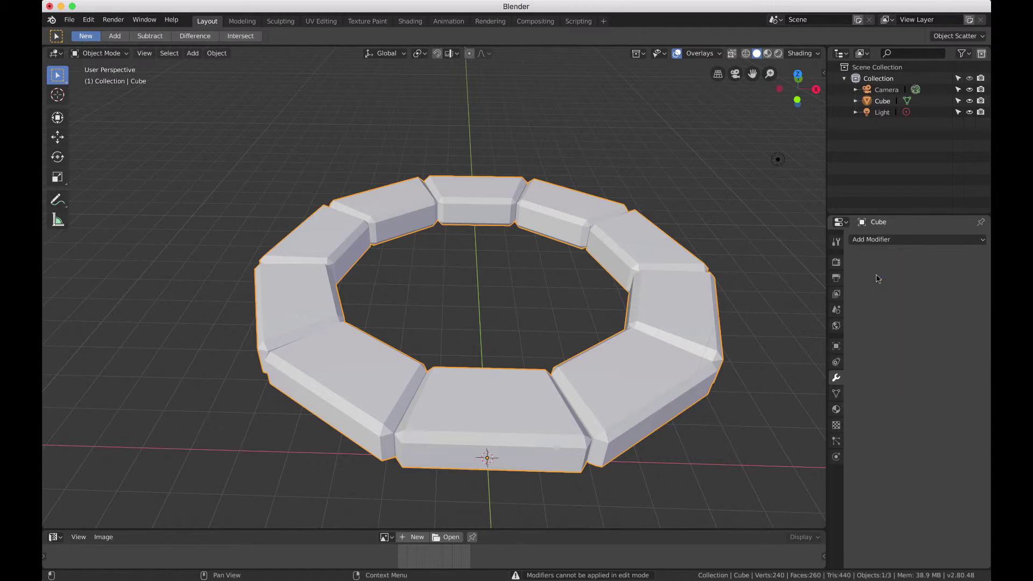
{"action": "middle_click_drag", "start_coordinate": [660, 228], "coordinate": [606, 223]}
{"action": "key", "text": "Tab"}
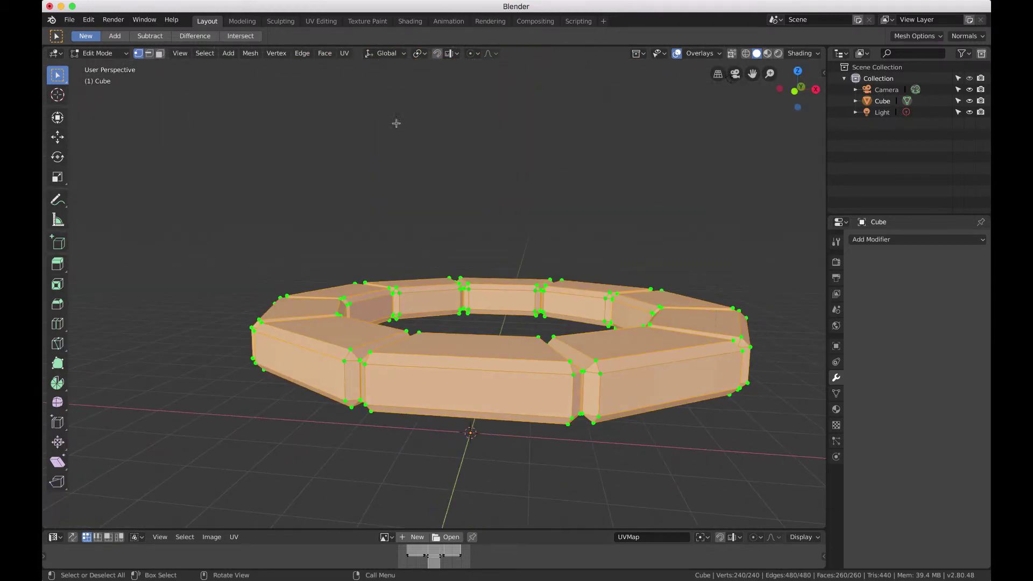
- Randomize all ring vertices with amount 0.02 m, uniform 0.482 and normal 0.559
{"action": "left_click", "coordinate": [281, 53]}
{"action": "mouse_move", "coordinate": [250, 54]}
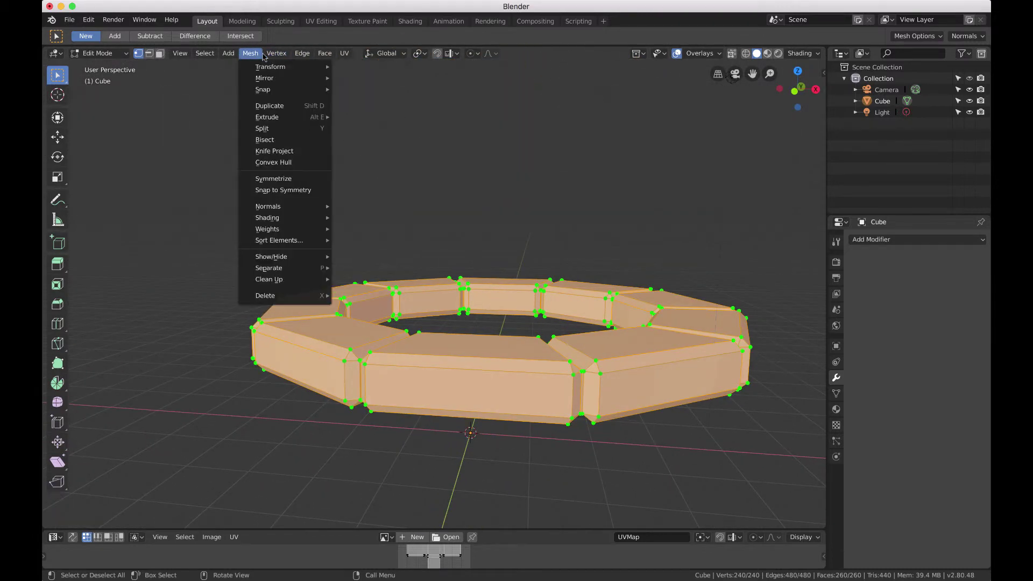
{"action": "mouse_move", "coordinate": [270, 67]}
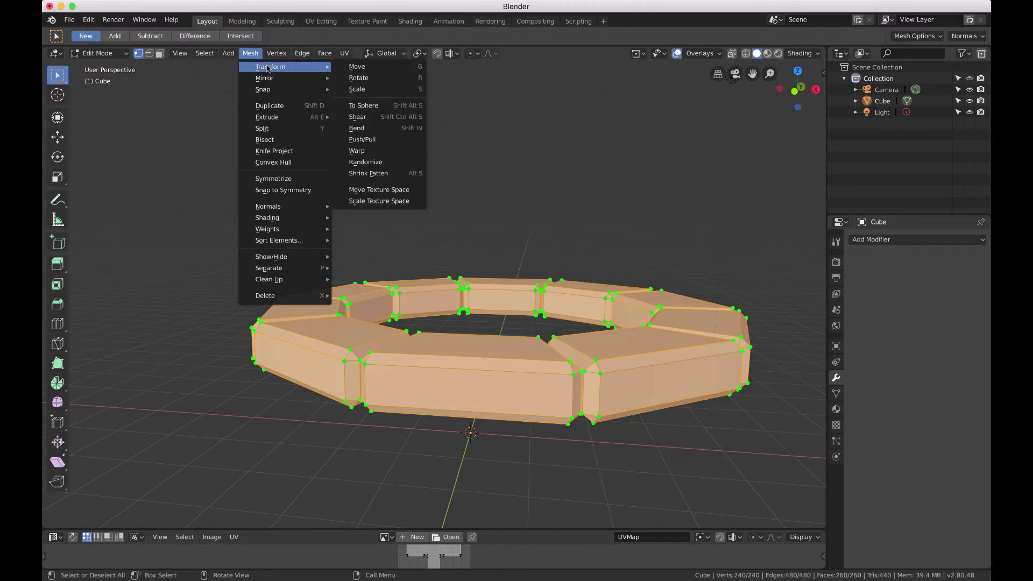
{"action": "left_click", "coordinate": [403, 162]}
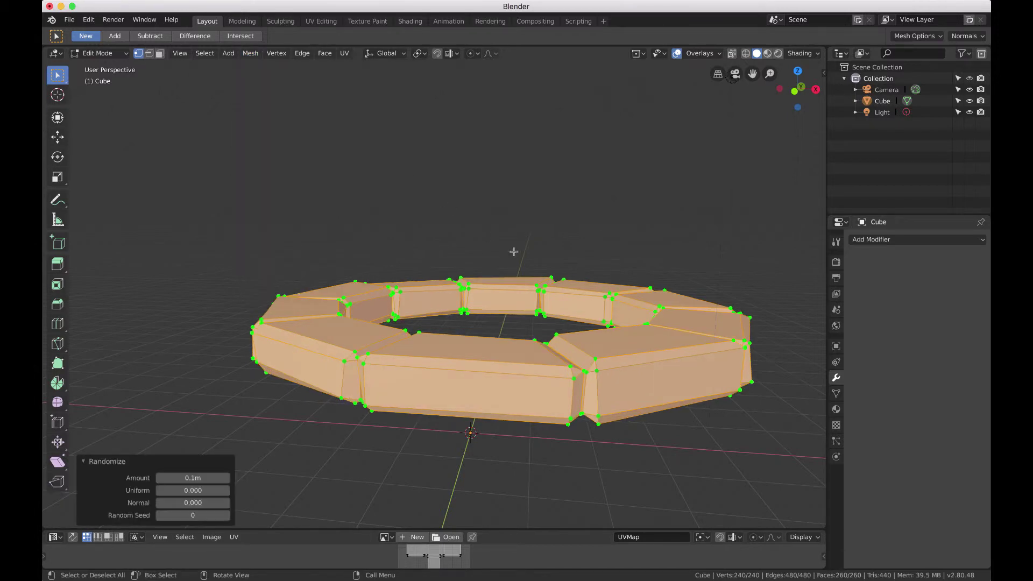
{"action": "middle_click_drag", "start_coordinate": [514, 251], "coordinate": [523, 285]}
{"action": "left_click_drag", "start_coordinate": [218, 490], "coordinate": [291, 503]}
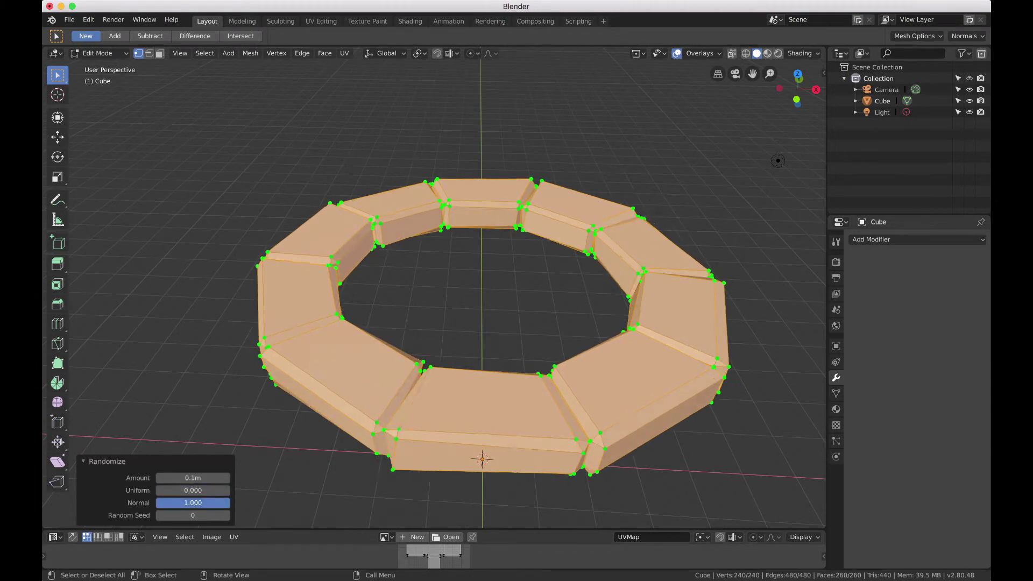
{"action": "middle_click_drag", "start_coordinate": [778, 161], "coordinate": [604, 107]}
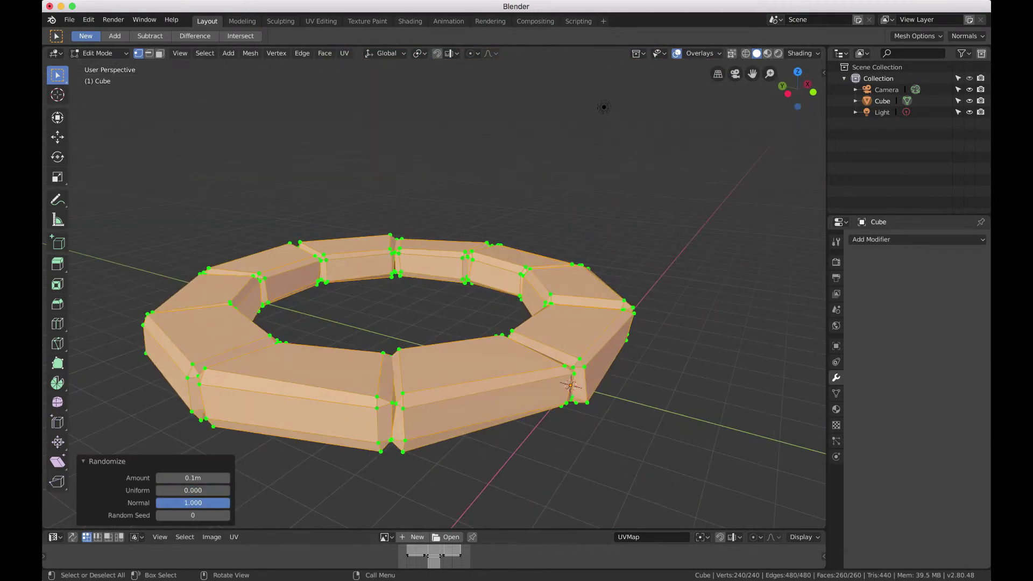
{"action": "mouse_move", "coordinate": [226, 503]}
{"action": "left_mouse_down"}
{"action": "mouse_move", "coordinate": [195, 503]}
{"action": "mouse_move", "coordinate": [230, 491]}
{"action": "left_mouse_up"}
{"action": "left_click_drag", "start_coordinate": [224, 479], "coordinate": [188, 479]}
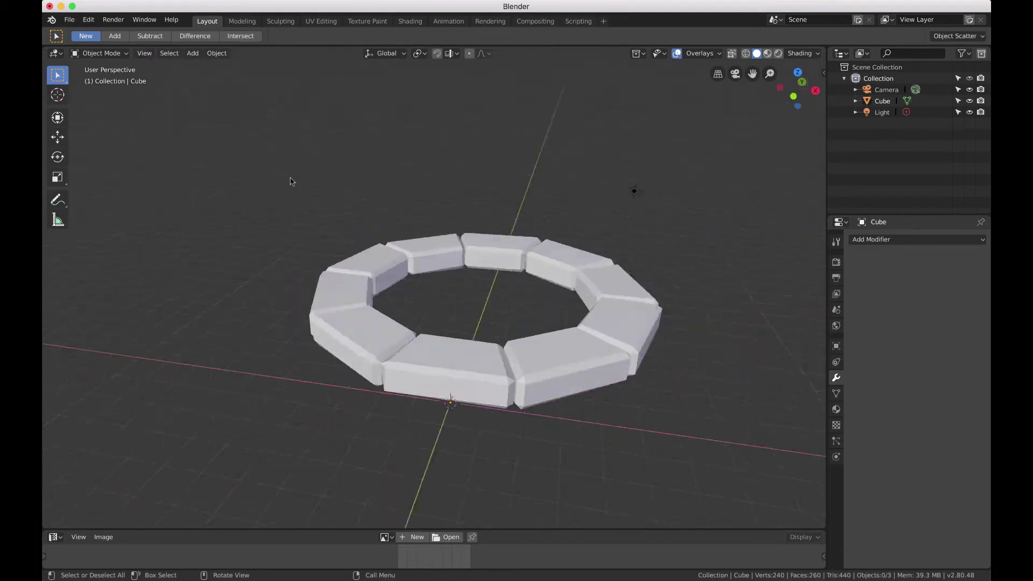
- Randomize the ring's vertices again with amount 0.06 m, normal 0.502 and seed 9
{"action": "middle_click_drag", "start_coordinate": [291, 179], "coordinate": [230, 146]}
{"action": "middle_click_drag", "start_coordinate": [230, 81], "coordinate": [183, 59]}
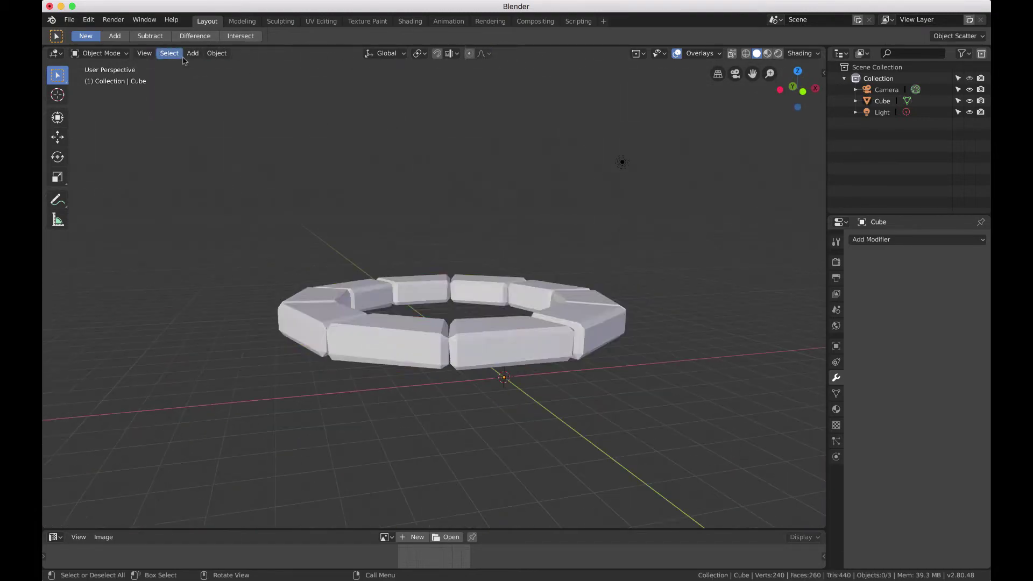
{"action": "key", "text": "Tab"}
{"action": "left_click", "coordinate": [250, 52]}
{"action": "left_click", "coordinate": [384, 157]}
{"action": "left_click_drag", "start_coordinate": [192, 477], "coordinate": [178, 478]}
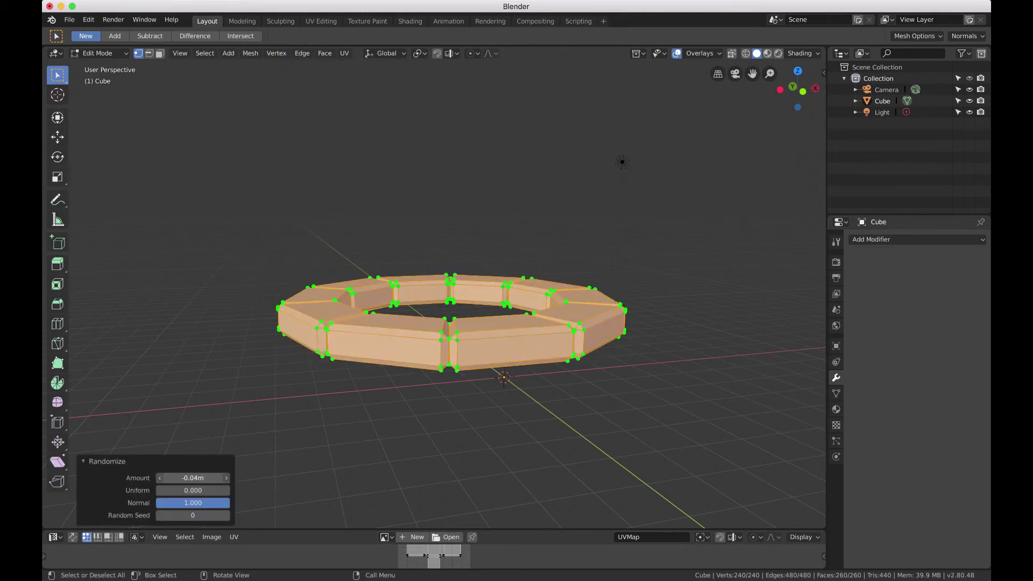
{"action": "middle_click_drag", "start_coordinate": [302, 372], "coordinate": [247, 441]}
{"action": "left_click_drag", "start_coordinate": [216, 478], "coordinate": [189, 503]}
{"action": "left_click", "coordinate": [227, 517]}
{"action": "left_click", "coordinate": [226, 517]}
{"action": "left_click", "coordinate": [226, 517]}
{"action": "left_click", "coordinate": [226, 517]}
{"action": "left_click", "coordinate": [227, 517]}
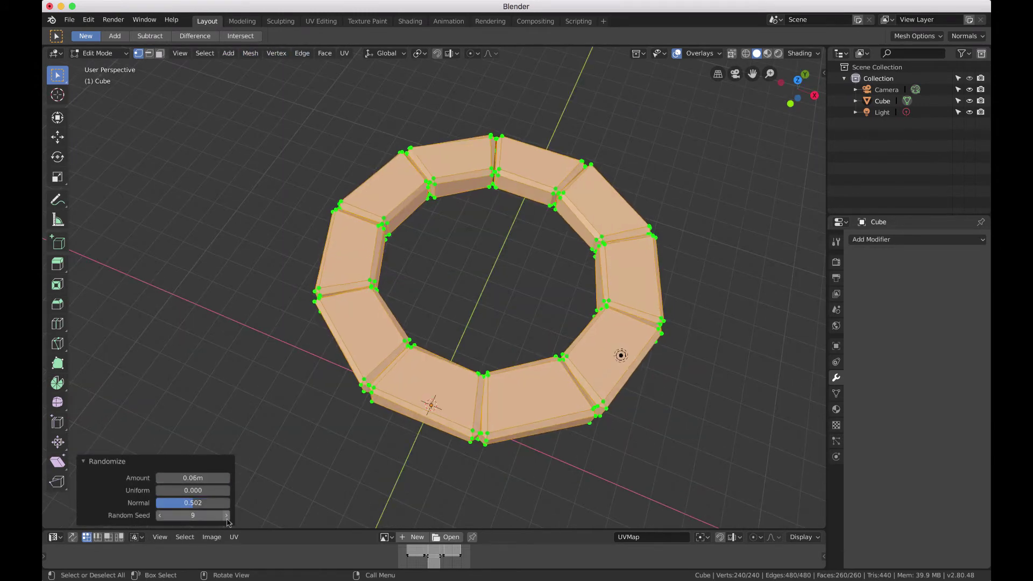
- Return to Object Mode and select the ring object
{"action": "middle_click_drag", "start_coordinate": [396, 339], "coordinate": [474, 309]}
{"action": "key", "text": "Tab"}
{"action": "left_click", "coordinate": [502, 341]}
{"action": "middle_click_drag", "start_coordinate": [502, 341], "coordinate": [503, 342]}
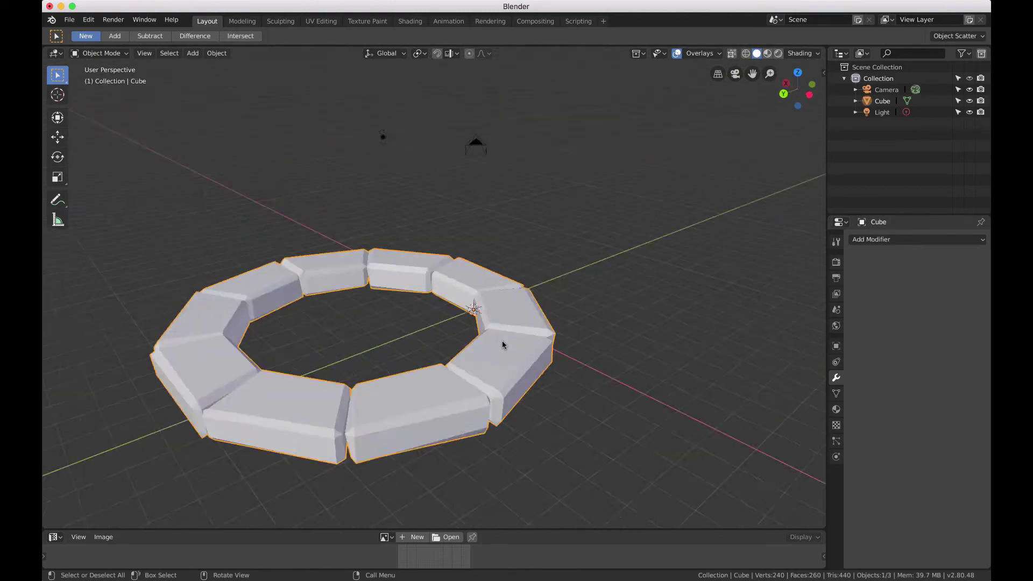